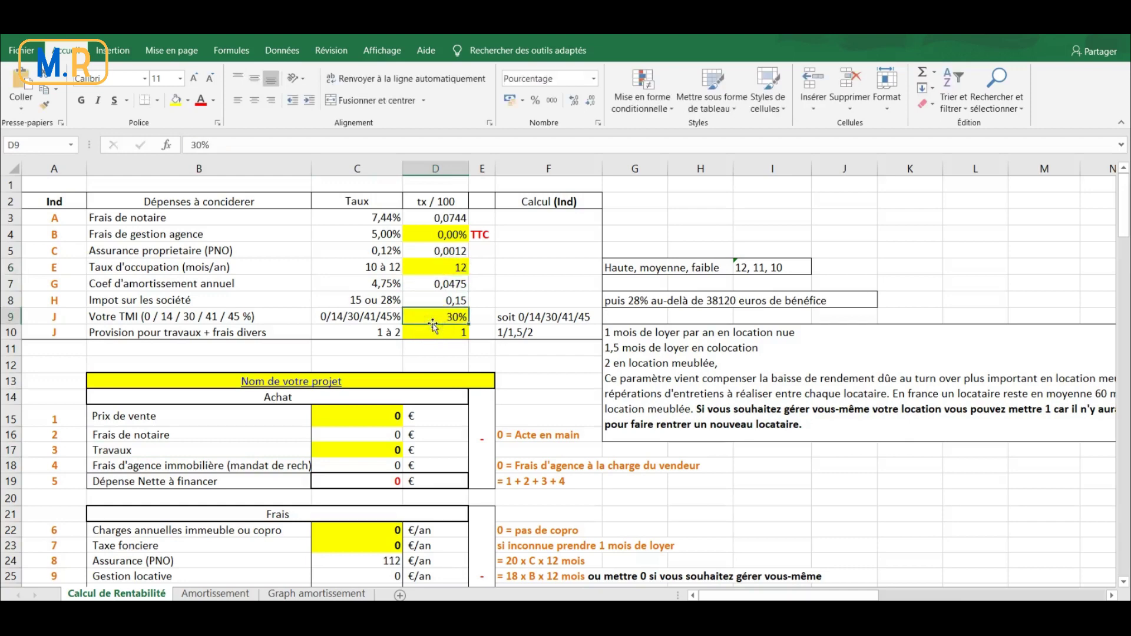
Set the personal tax bracket rate (Votre TMI) in D9 to 14%.
type("14")
key("Return")
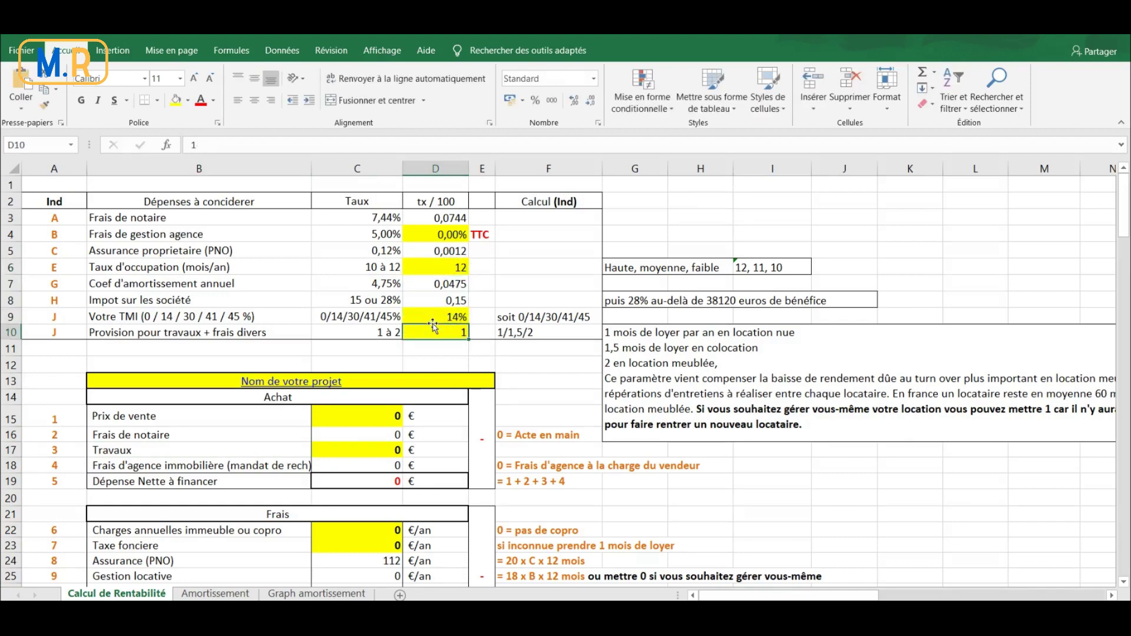
left_click(446, 335)
Enter a Prix de vente of 79000 € and set the Frais de notaire to 0 in the Achat table.
scroll(446, 335, "down", 2)
left_click(360, 335)
type("79000")
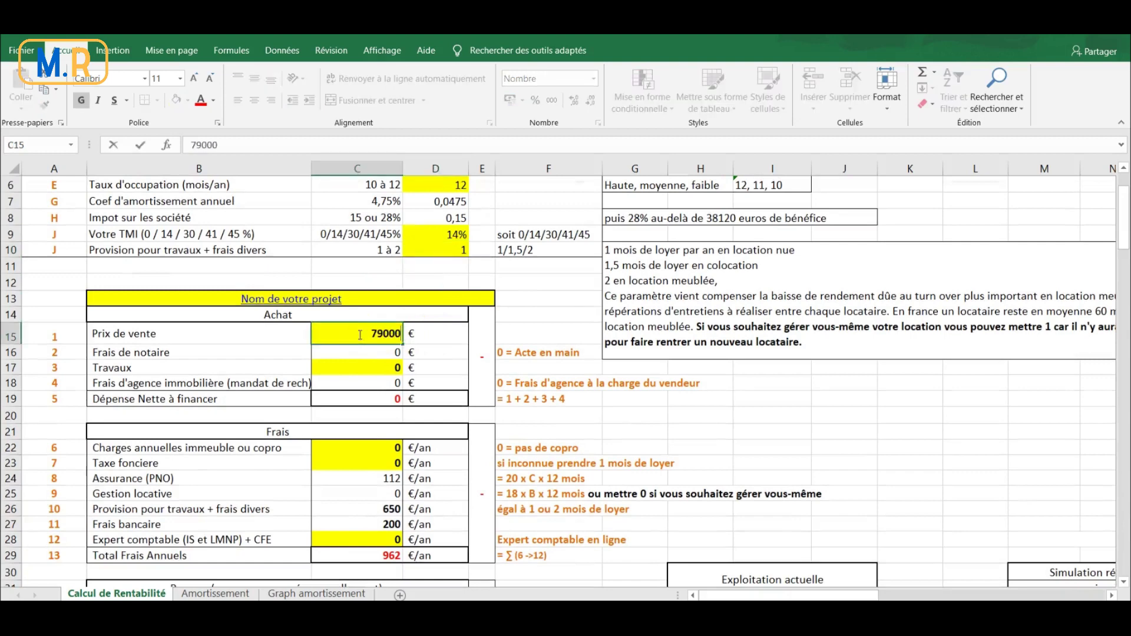
key("Return")
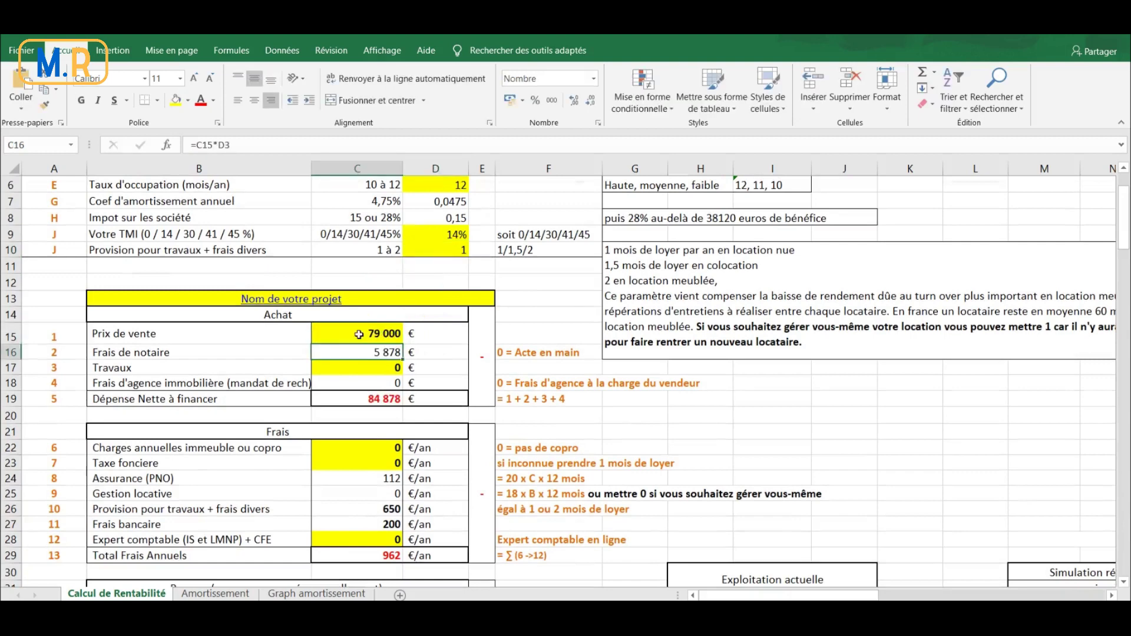
type("0")
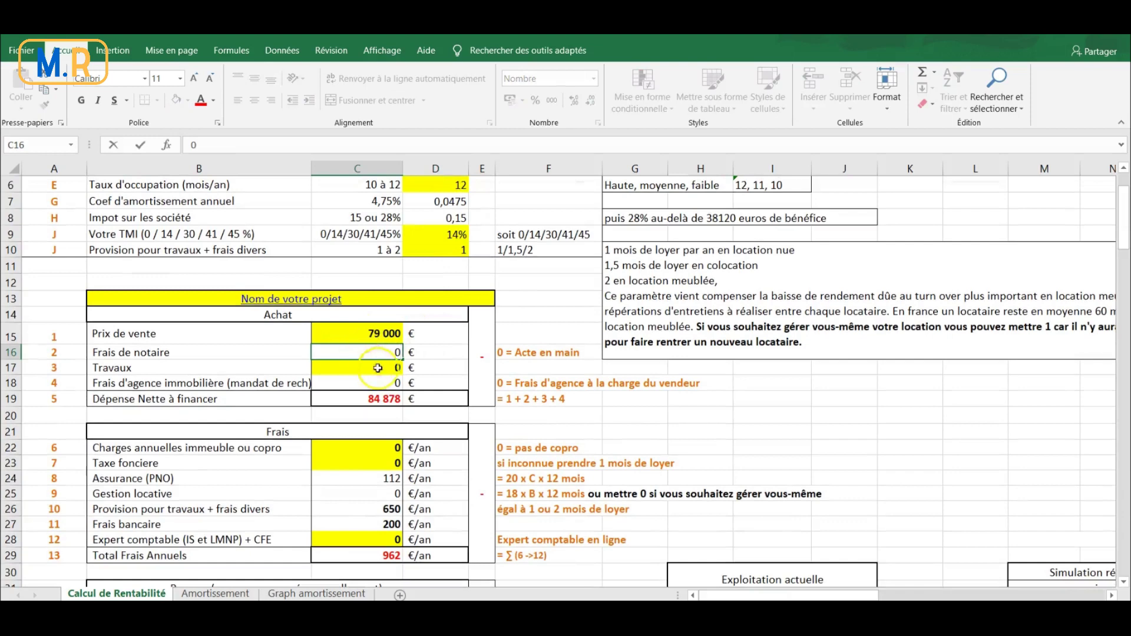
Enter annual building or copro charges of 420 and a Taxe fonciere of 540 in the Frais table.
left_click(366, 451)
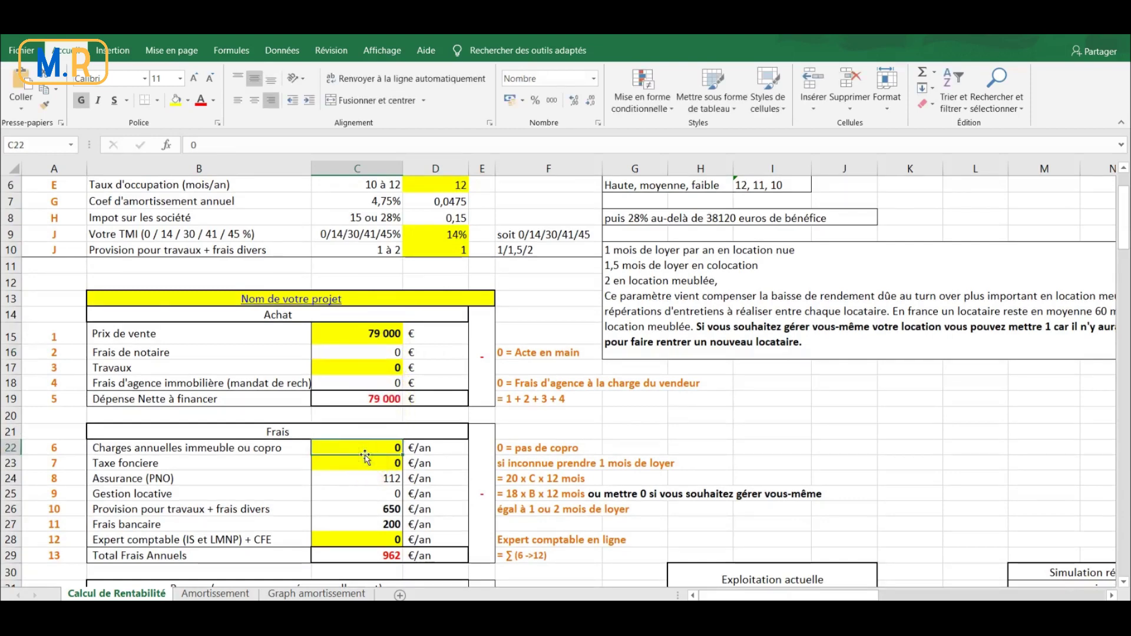
type("420")
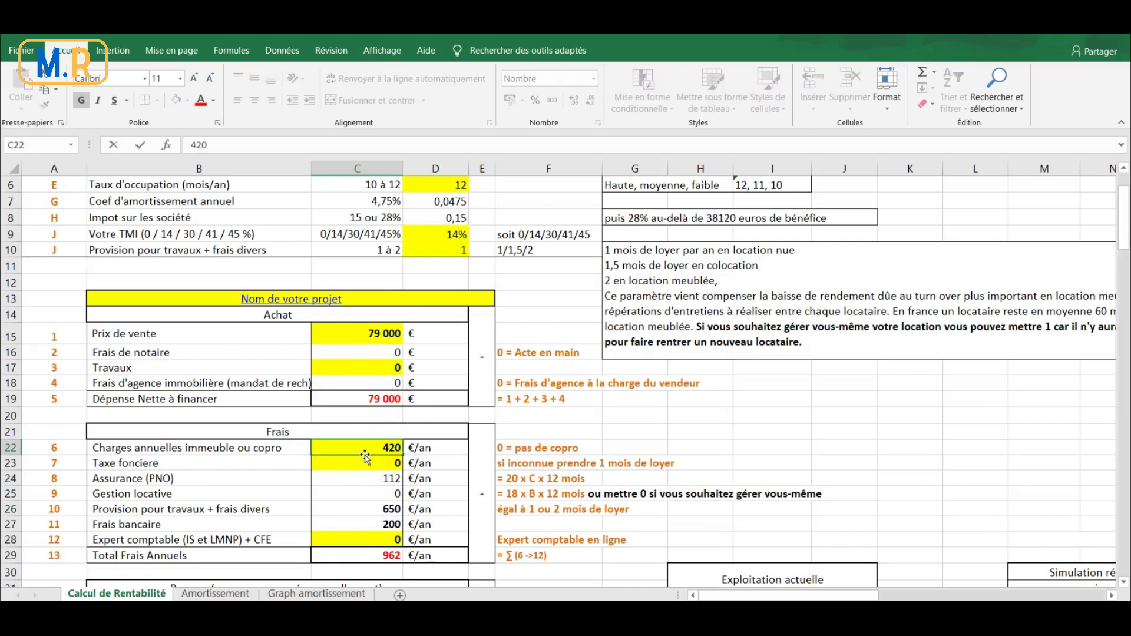
key("Return")
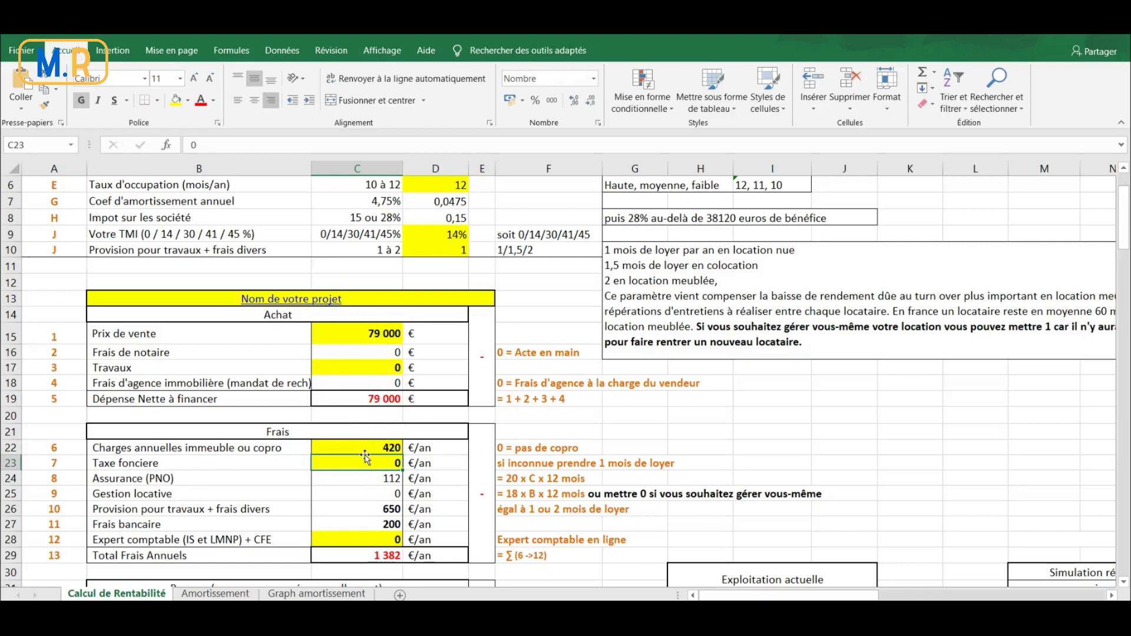
type("540")
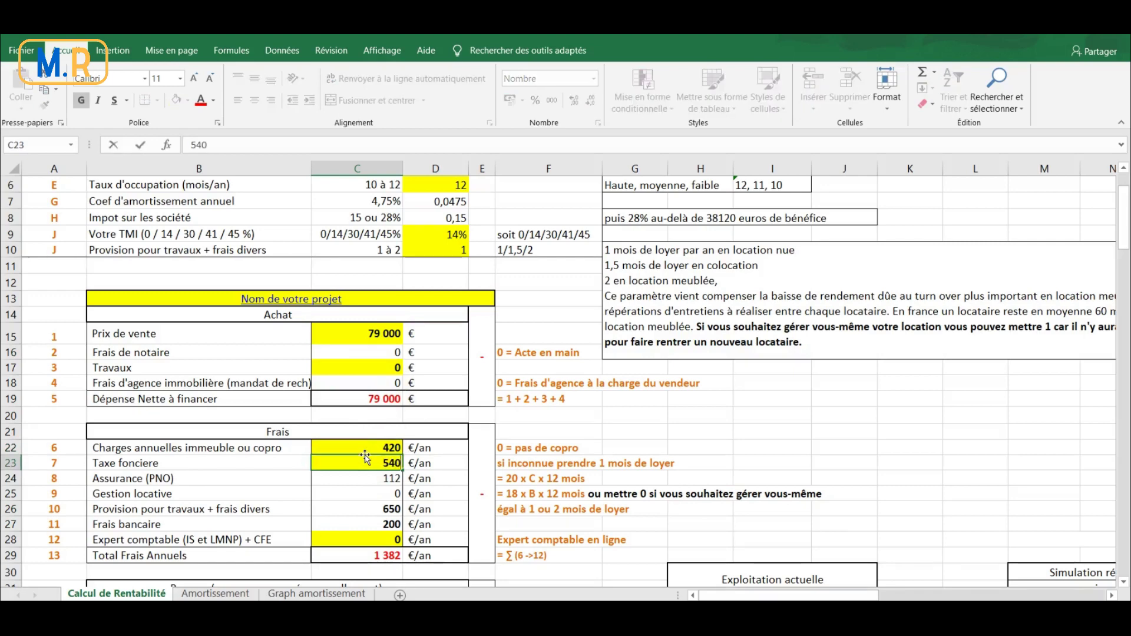
key("Return")
Set the loan duration to 25 years and the TAEG rate to 1,65 in the Banque table.
scroll(365, 454, "down", 2)
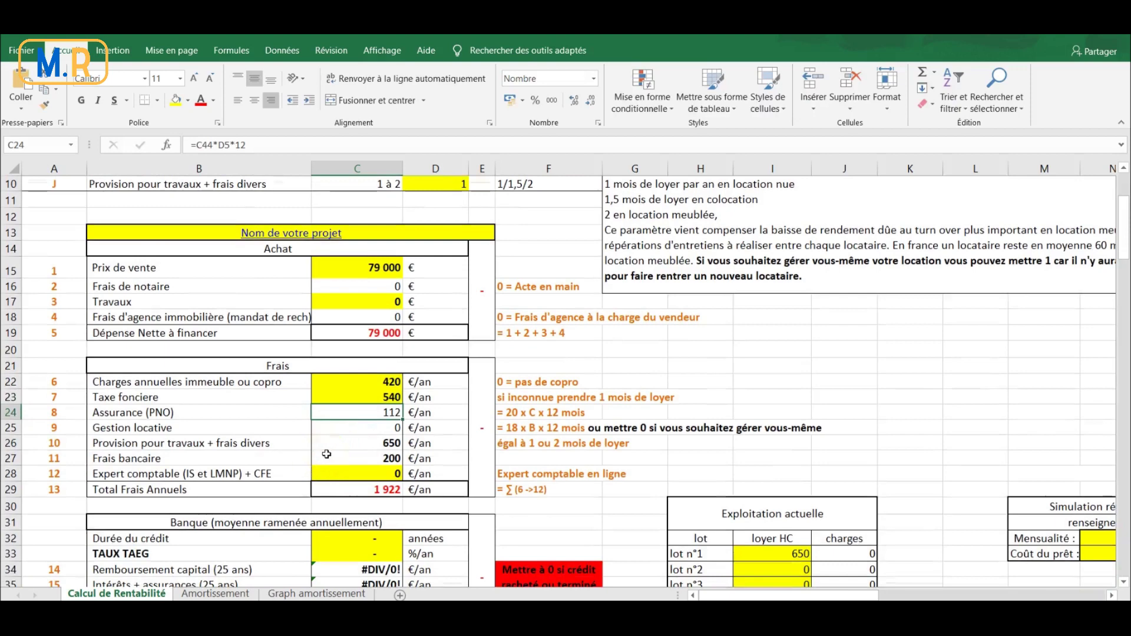
scroll(677, 451, "down", 2)
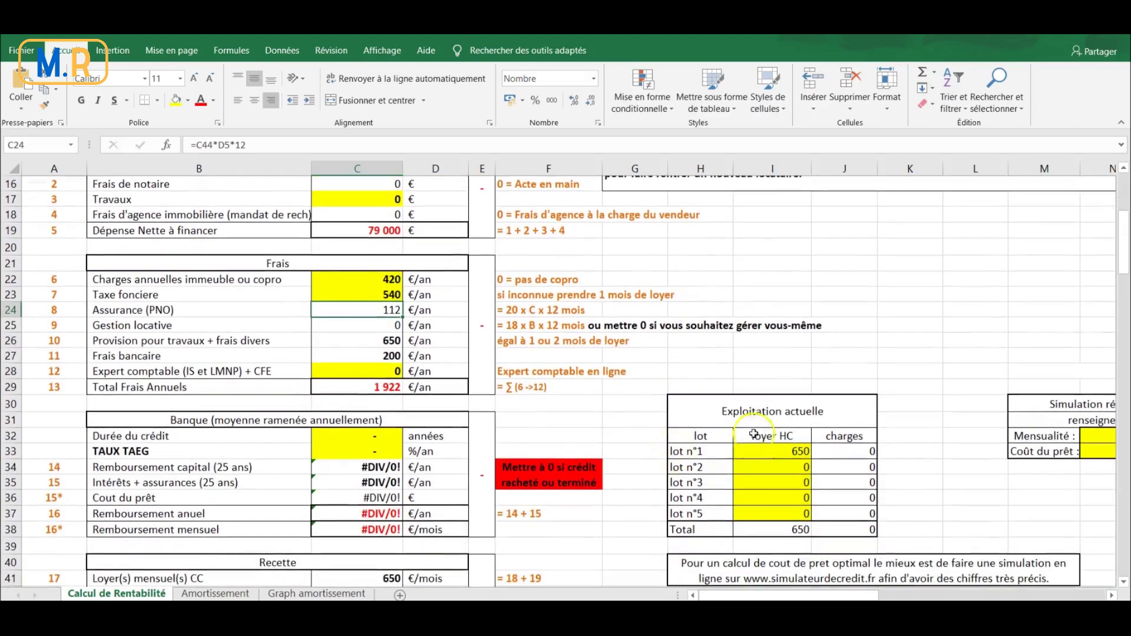
left_click(780, 452)
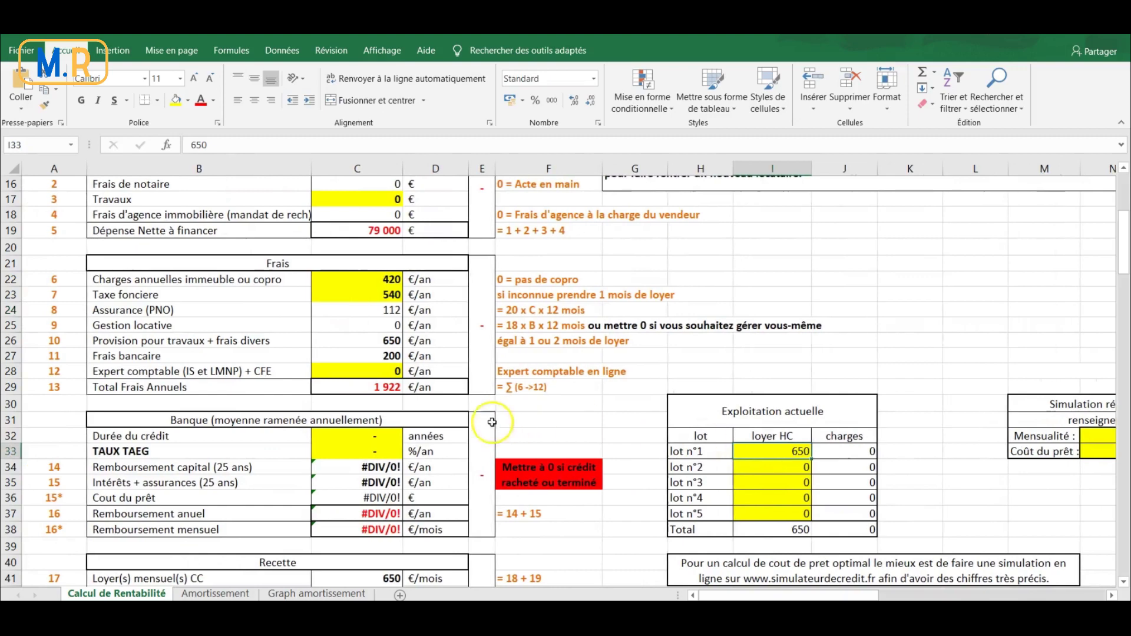
left_click(375, 436)
type("25")
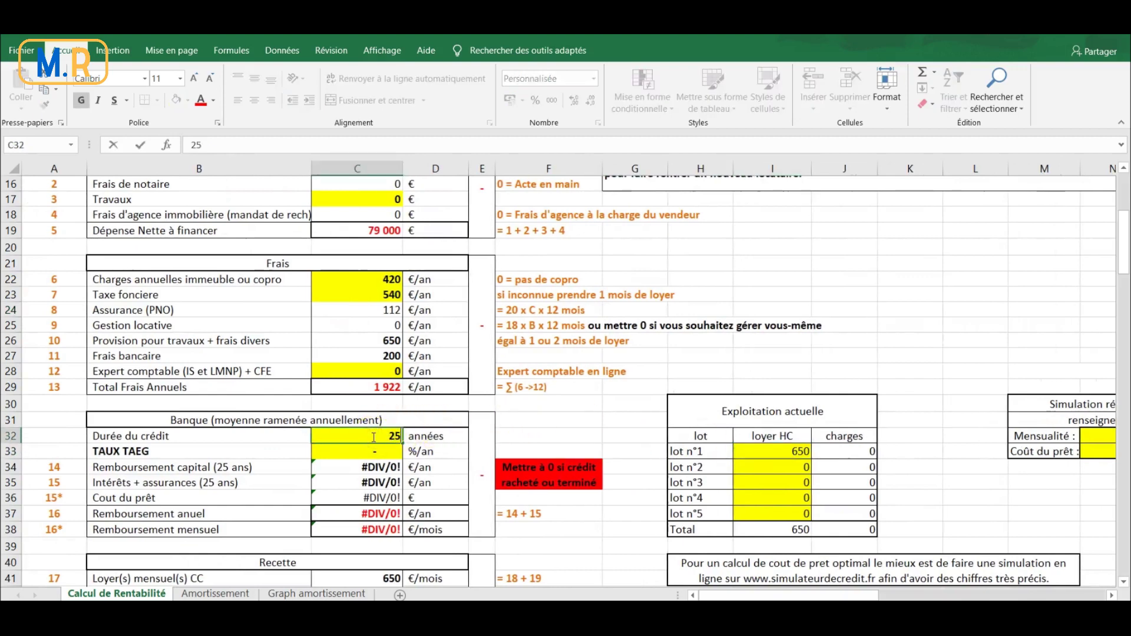
key("Return")
type("1,65")
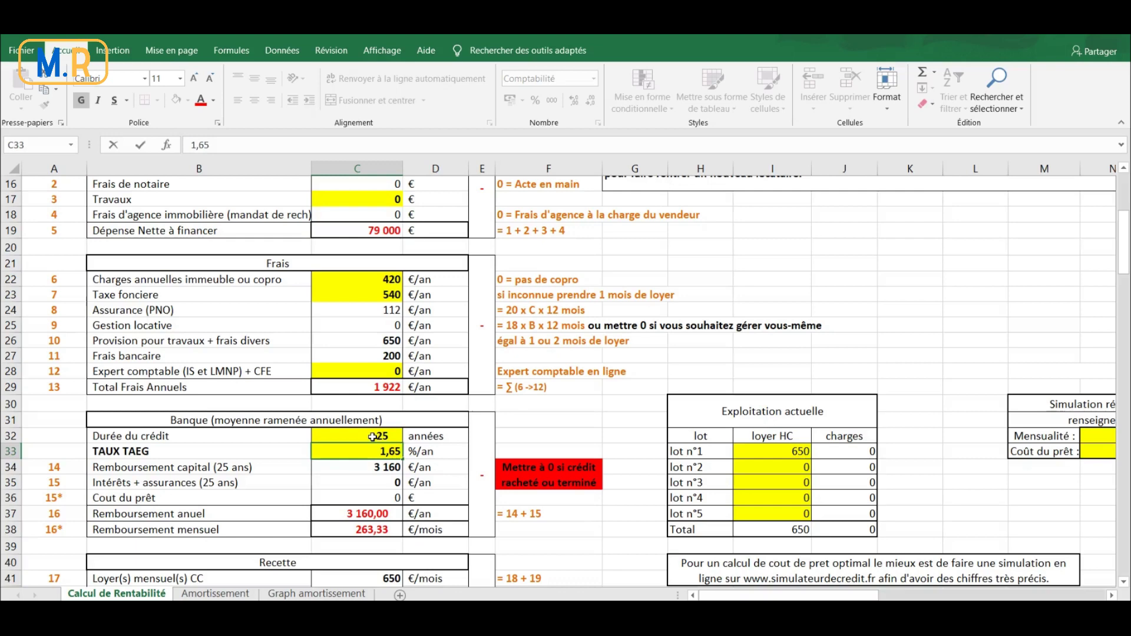
key("Tab")
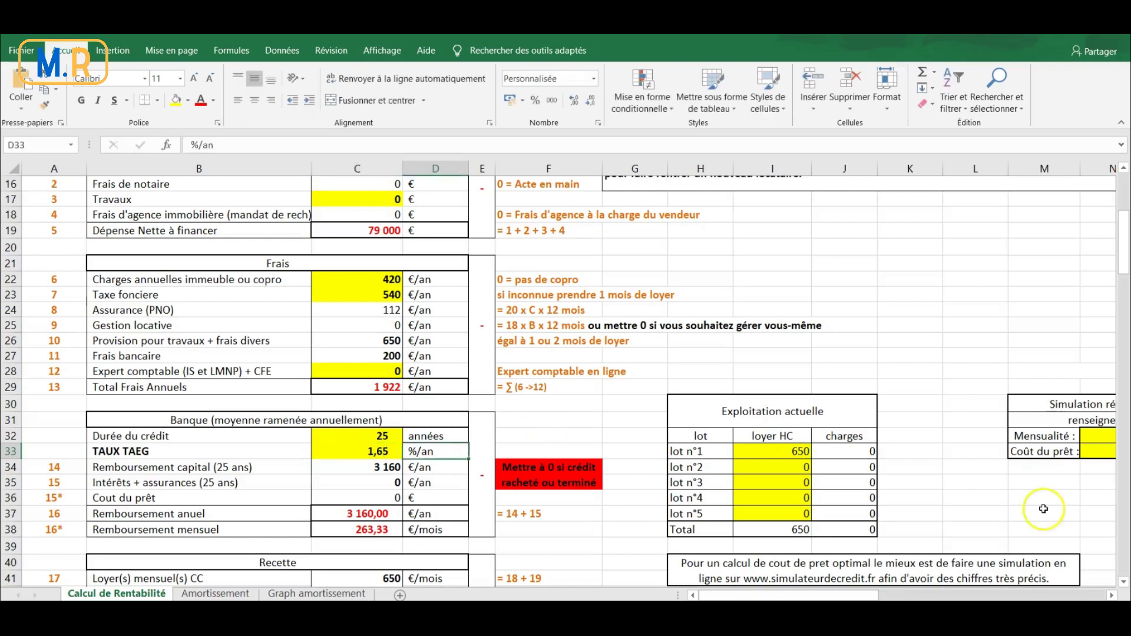
Enter a loan cost (Coût du prêt) of 17465 in the loan simulation table.
left_click(1102, 452)
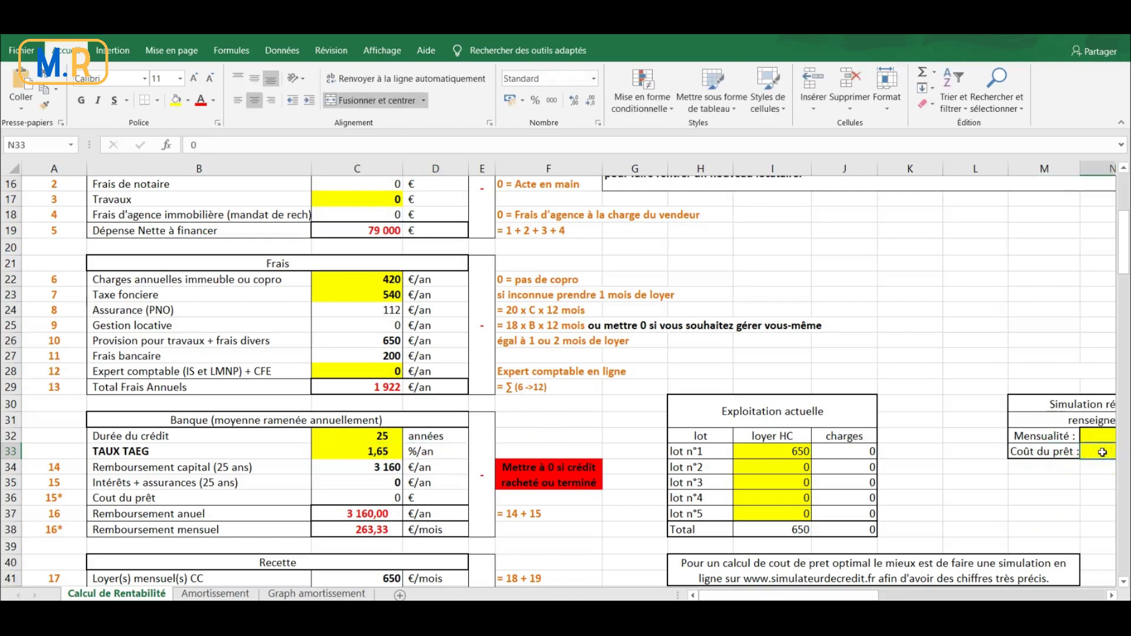
type("17465")
key("Return")
scroll(1102, 452, "left", 1)
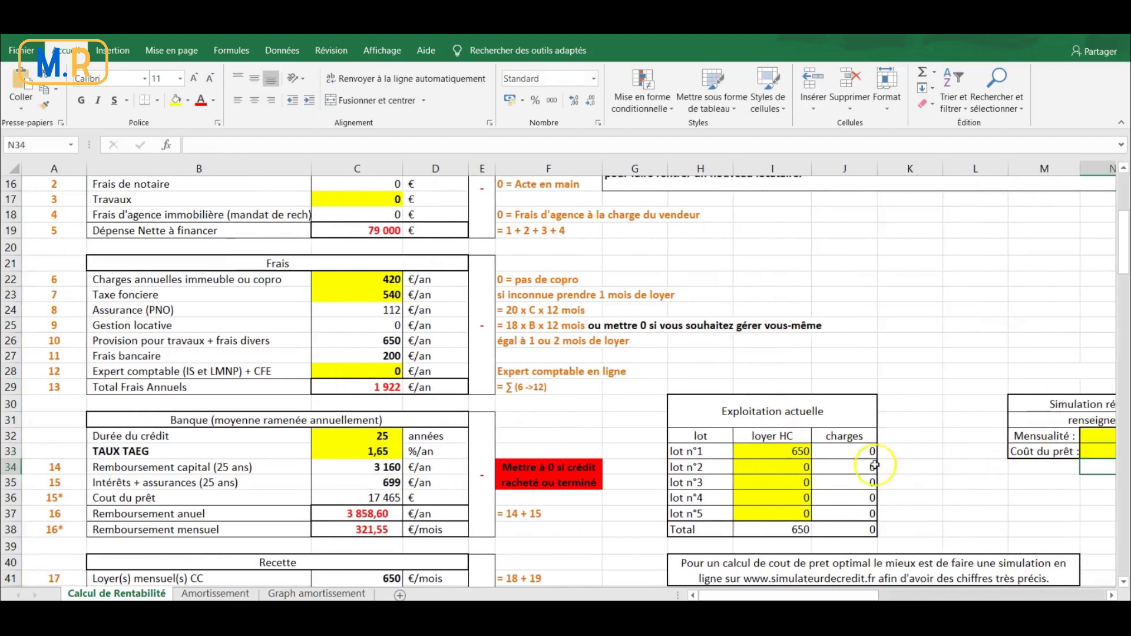
Review the loan repayments, rental income, tax totals and the profitability figures in the BILAN section.
left_click(383, 466)
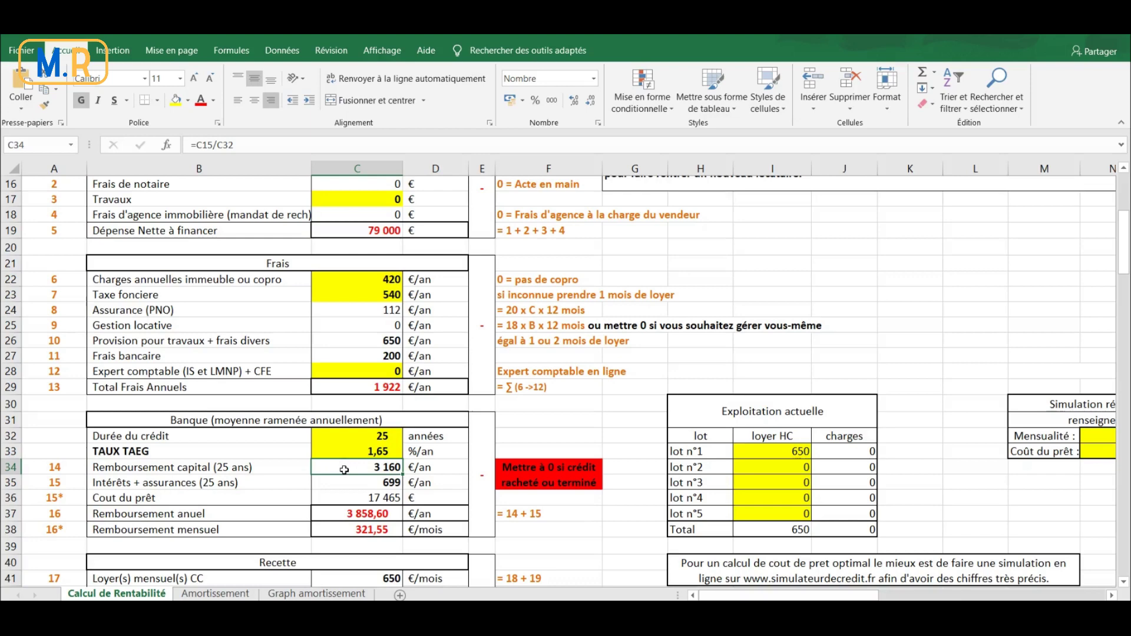
scroll(344, 470, "down", 6)
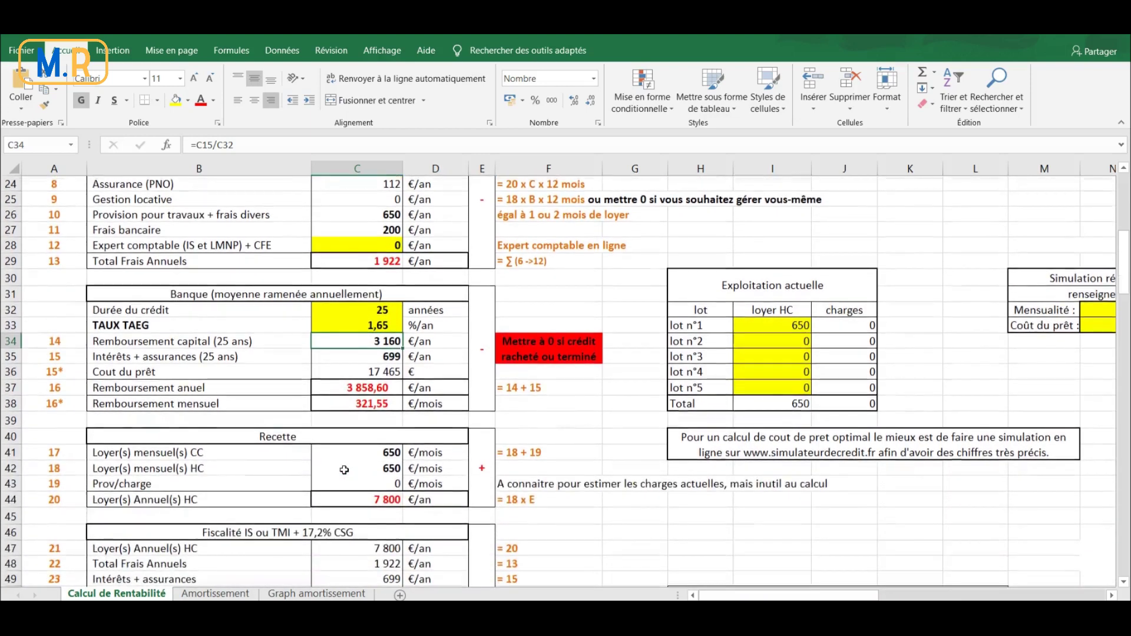
scroll(345, 470, "down", 2)
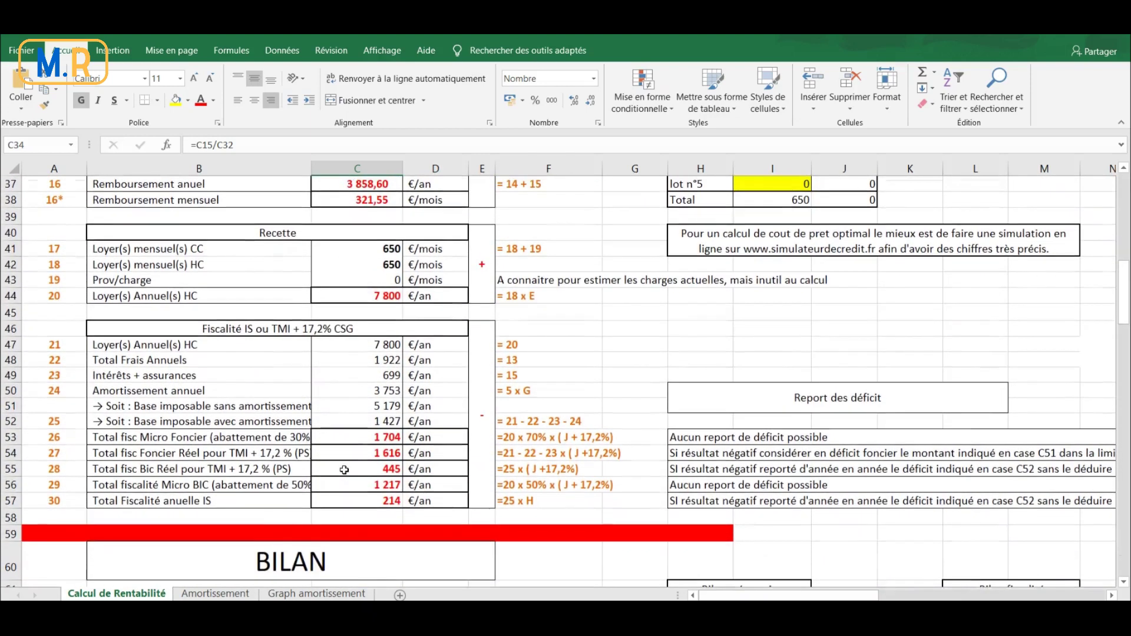
scroll(344, 470, "down", 2)
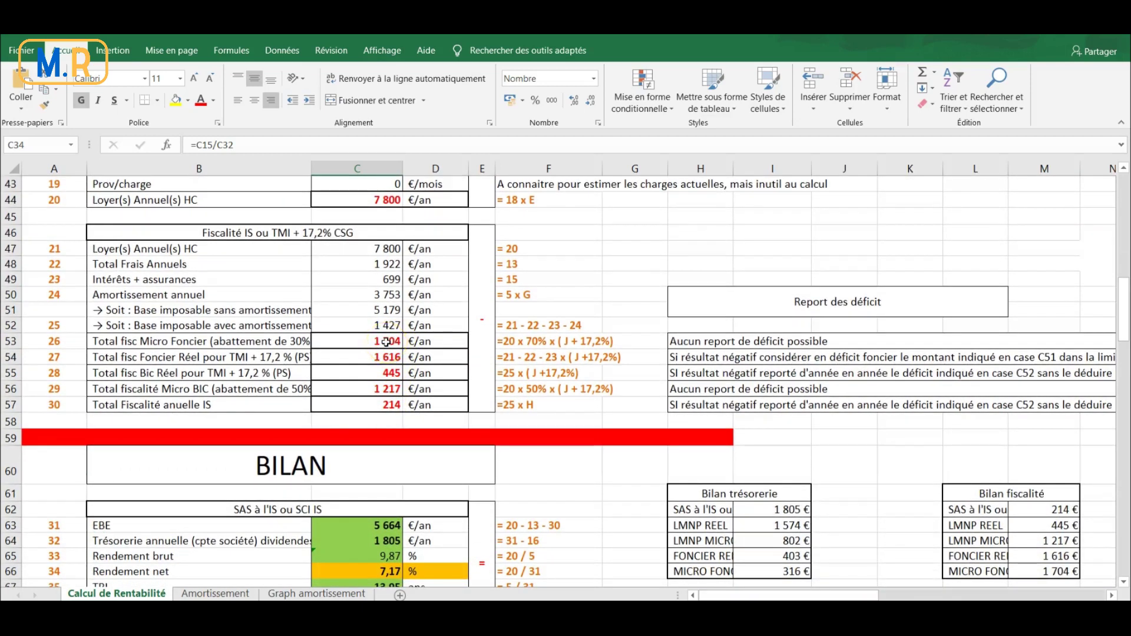
scroll(386, 342, "down", 5)
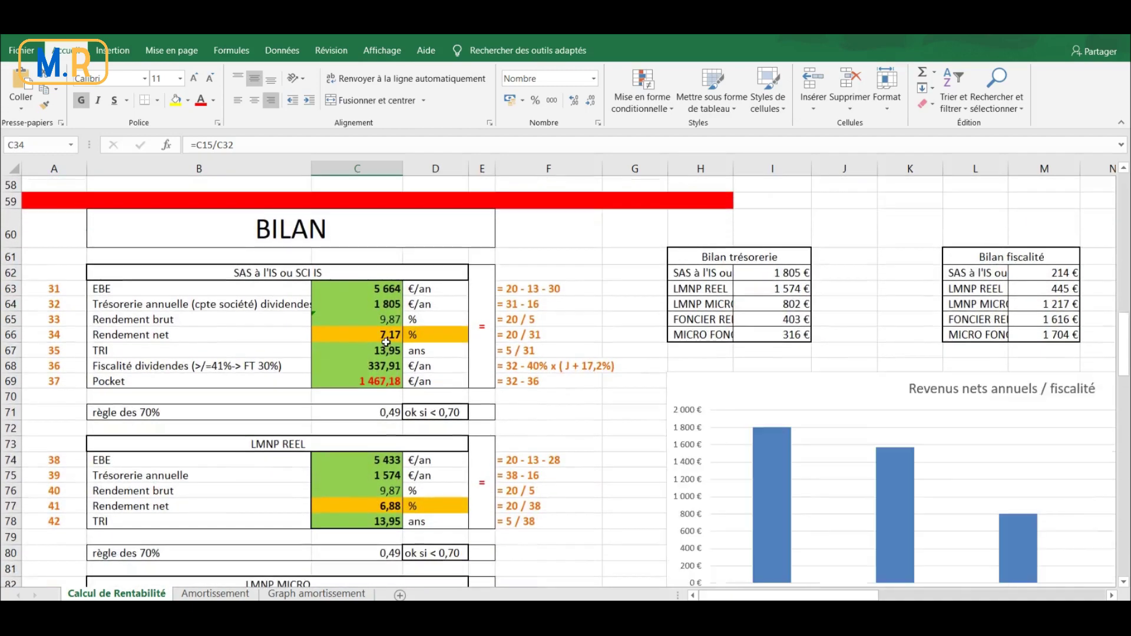
scroll(386, 341, "down", 3)
Compare the bars of each tax regime in the Revenus nets annuels / fiscalité chart.
scroll(566, 374, "right", 5)
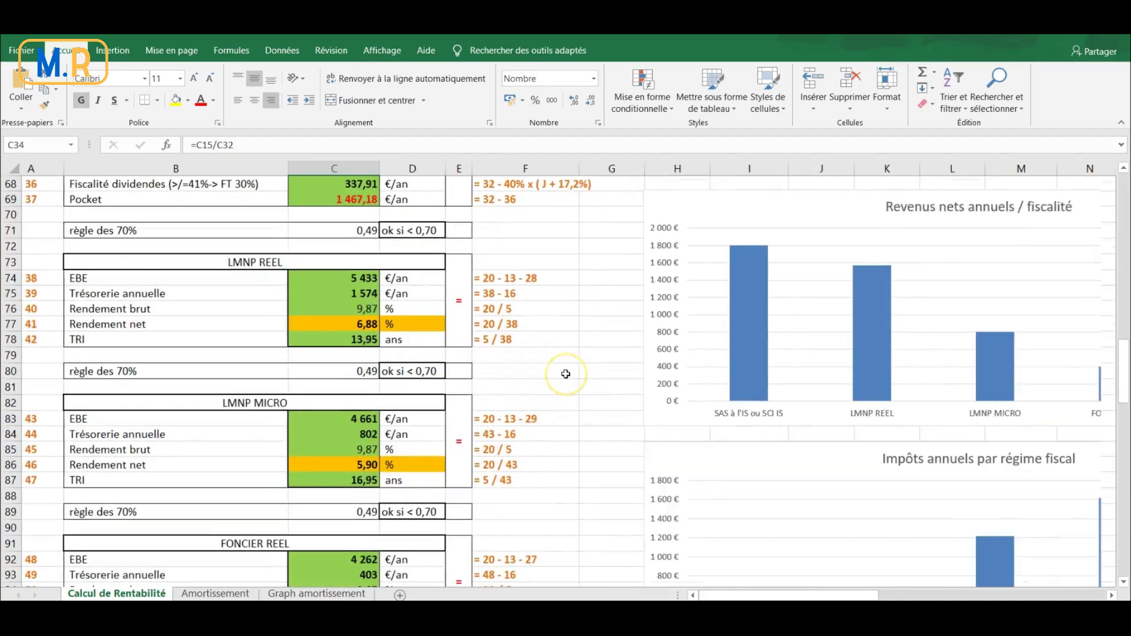
scroll(566, 377, "right", 1)
mouse_move(567, 377)
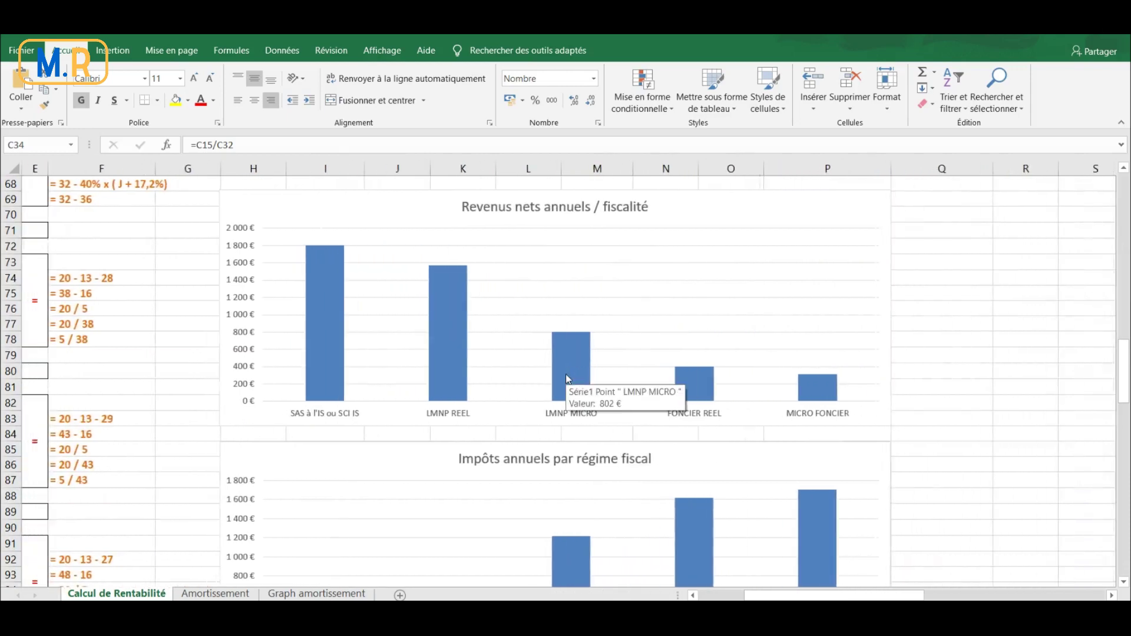
mouse_move(321, 254)
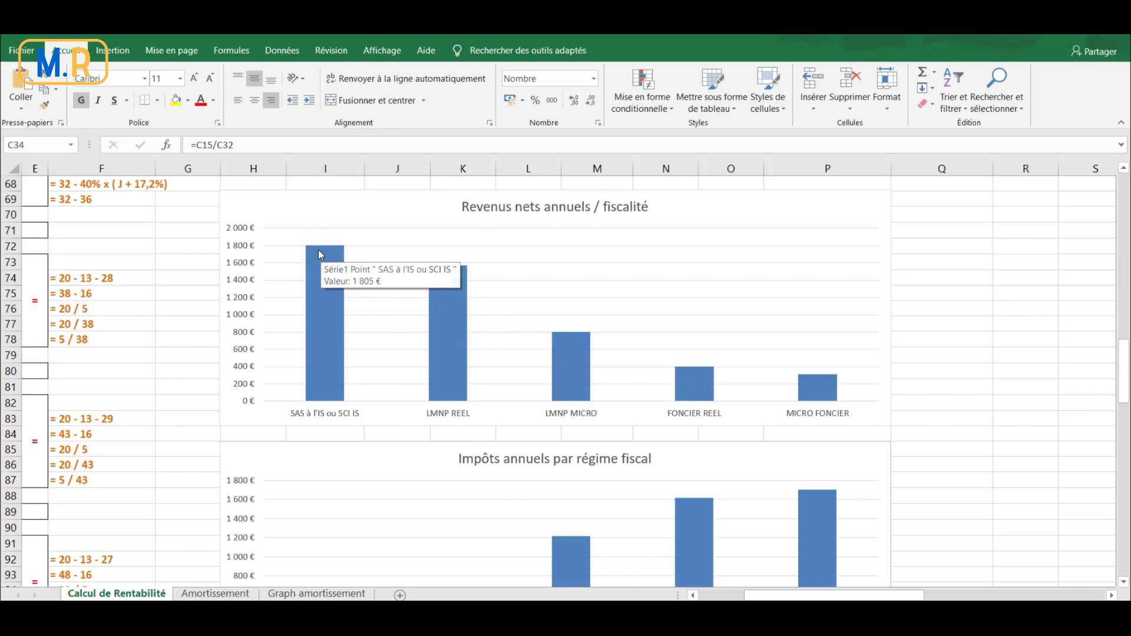
mouse_move(459, 305)
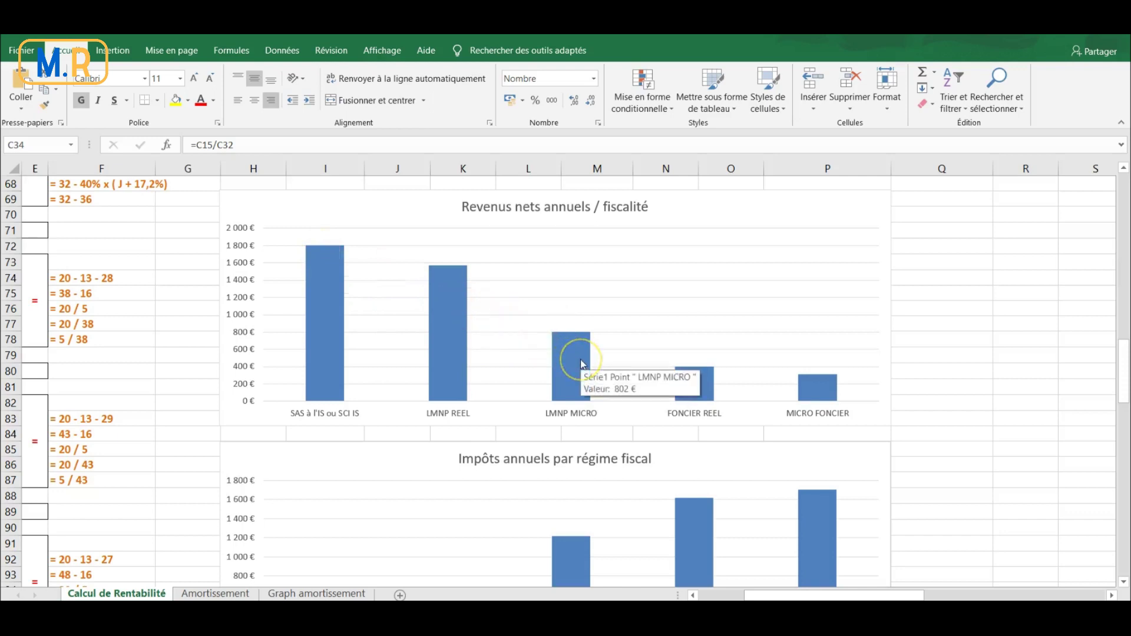
mouse_move(688, 387)
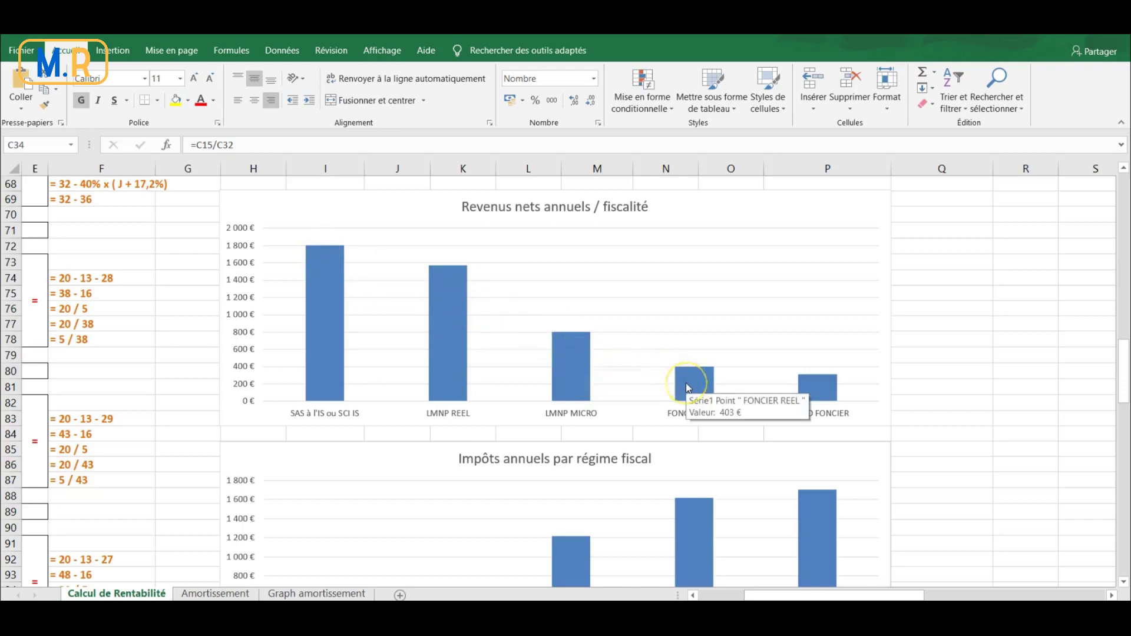
mouse_move(814, 398)
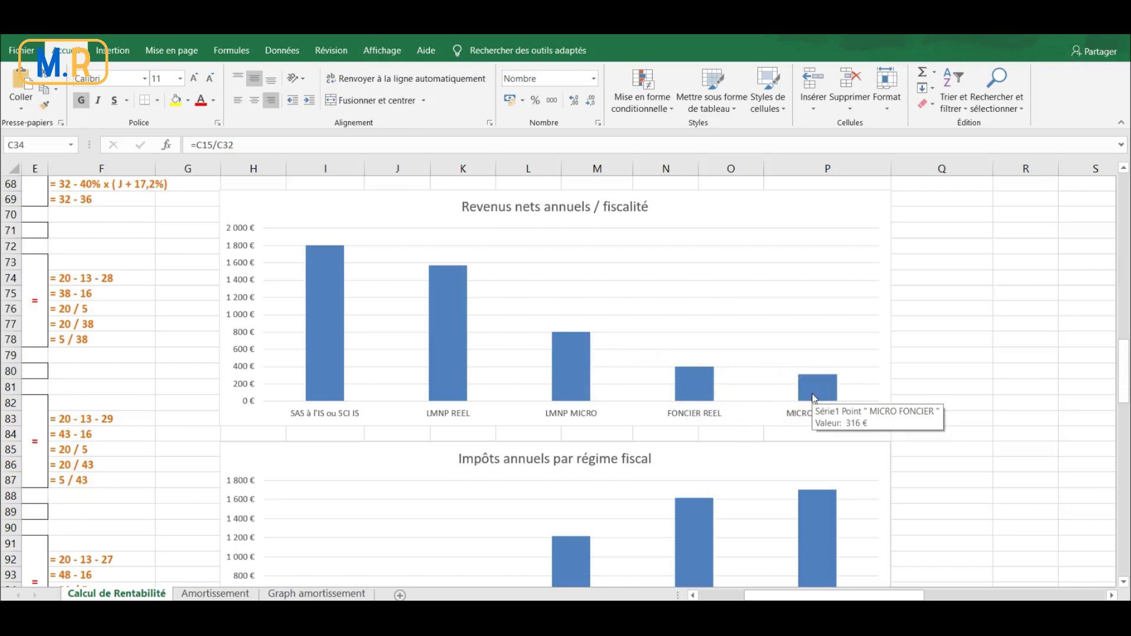
Recheck the tax, loan, fee and purchase tables back to the rate table, and select the Taux d'occupation value.
scroll(815, 398, "left", 4)
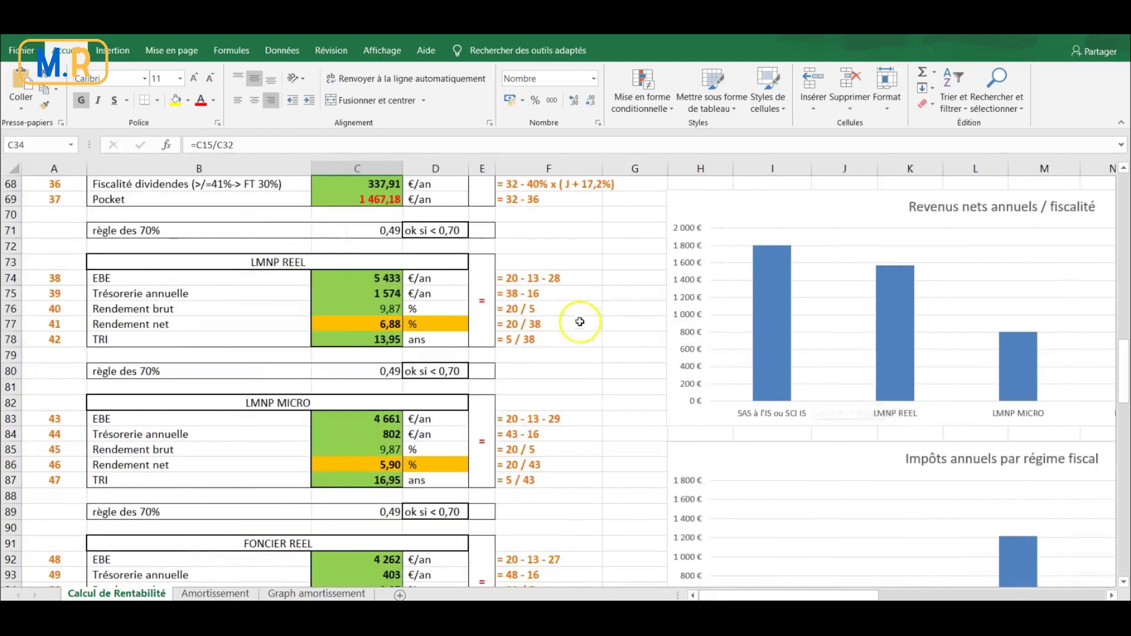
scroll(564, 315, "up", 7)
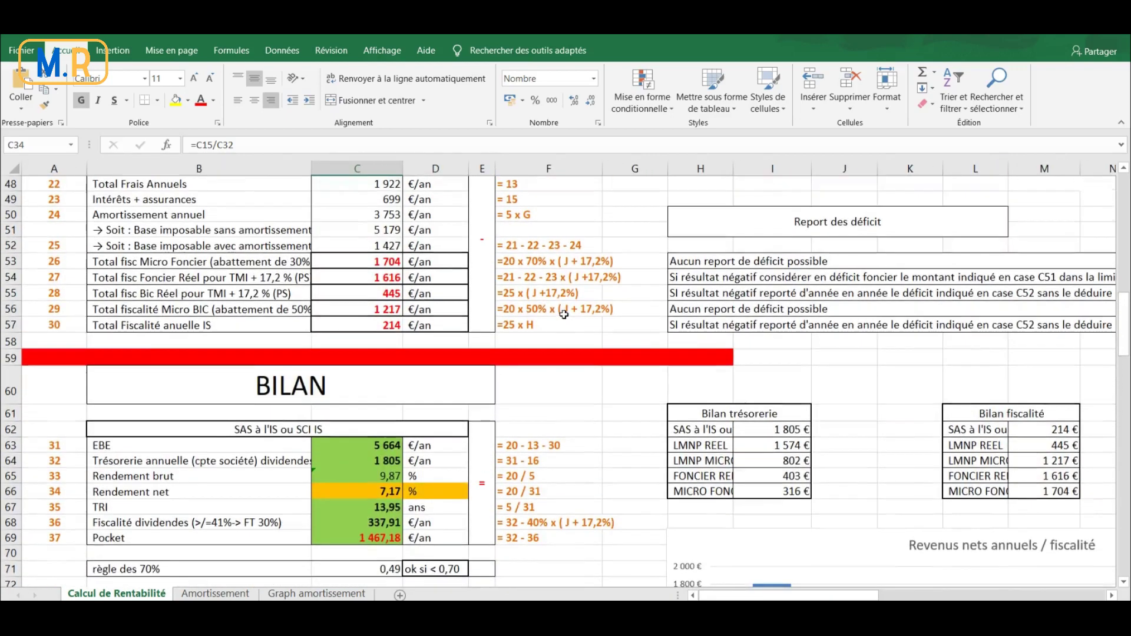
scroll(443, 349, "up", 6)
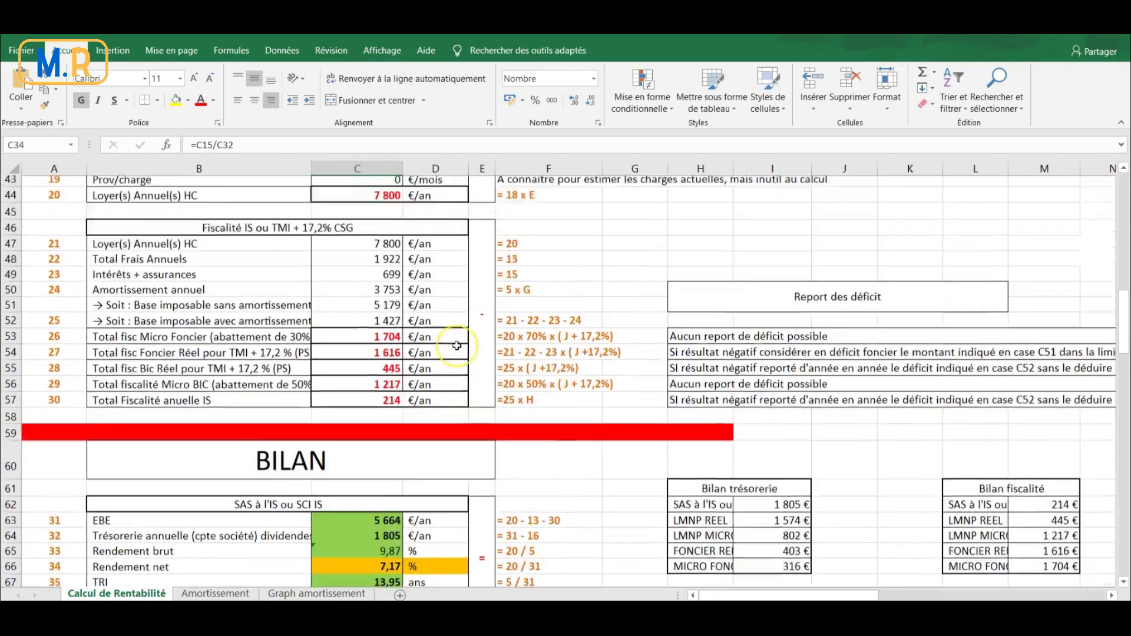
scroll(456, 346, "up", 4)
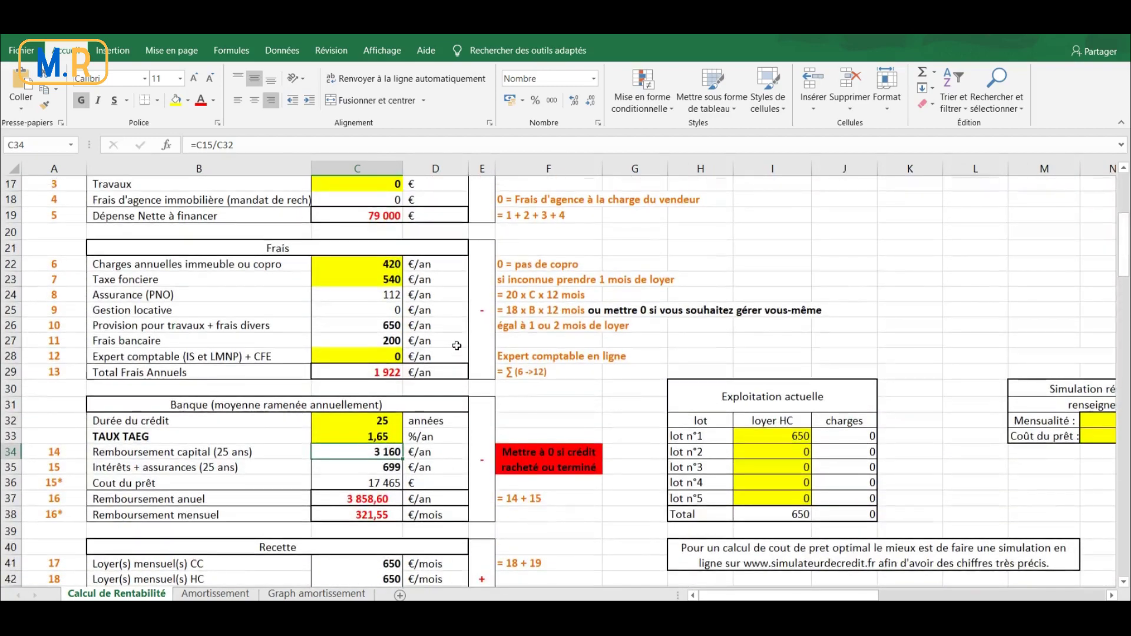
scroll(457, 346, "up", 5)
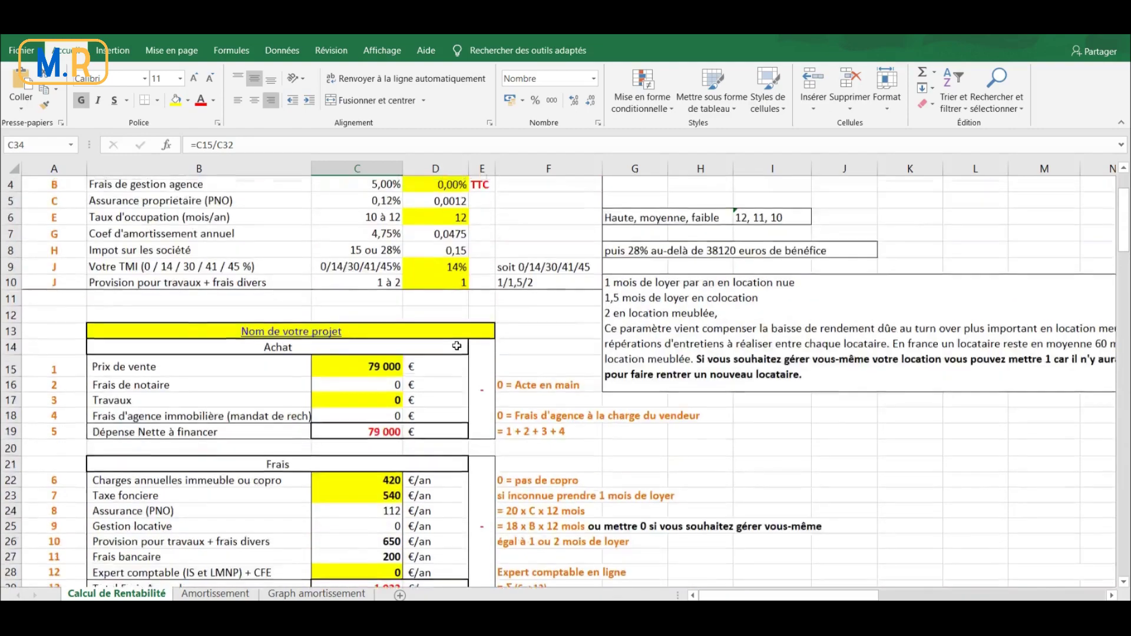
scroll(456, 346, "down", 7)
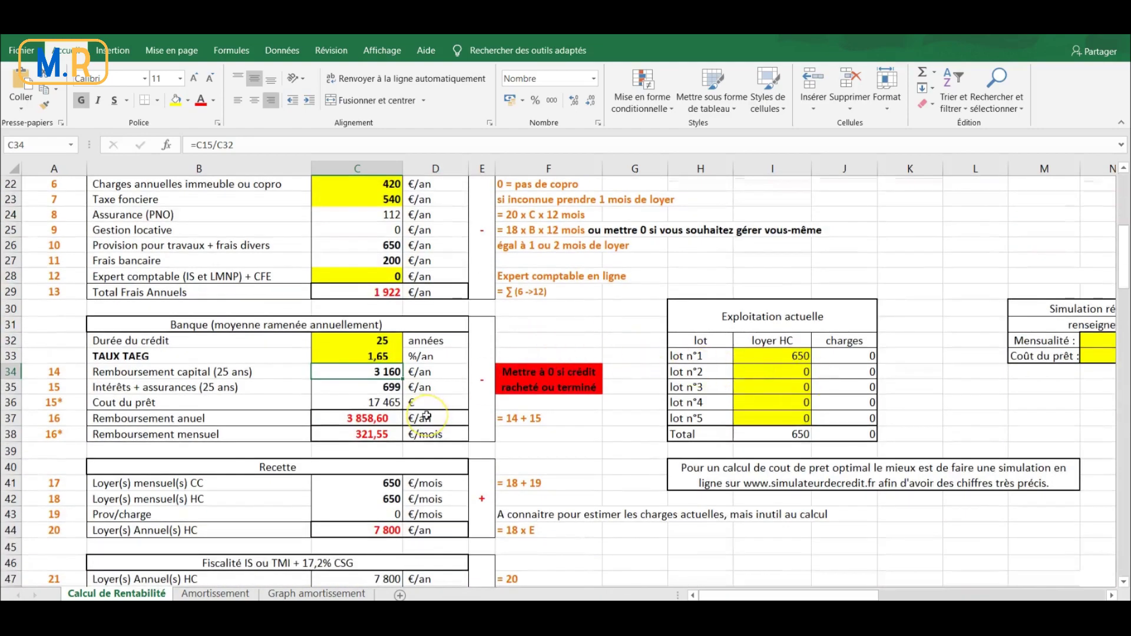
scroll(427, 416, "up", 6)
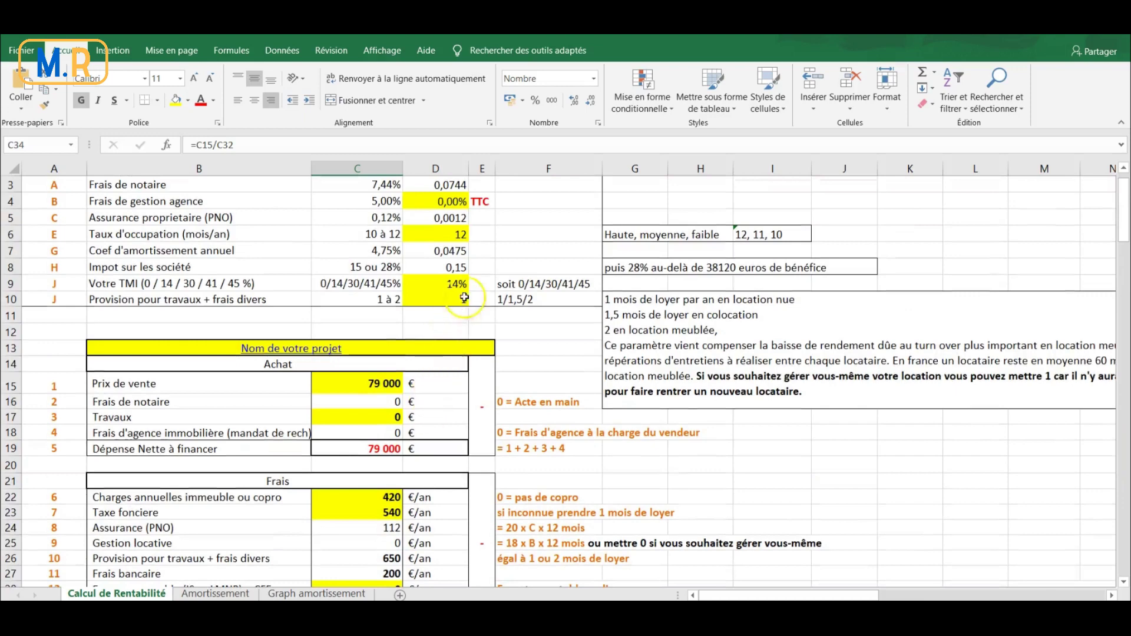
left_click(457, 236)
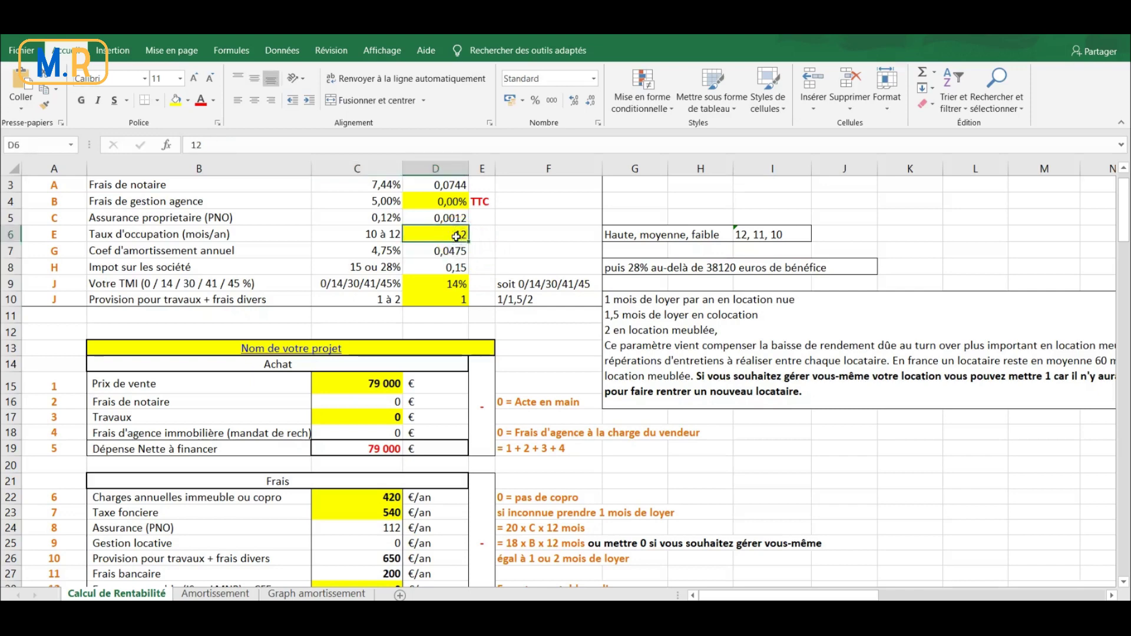
Set the Taux d'occupation (mois/an) in the rate table to 11.
type("11")
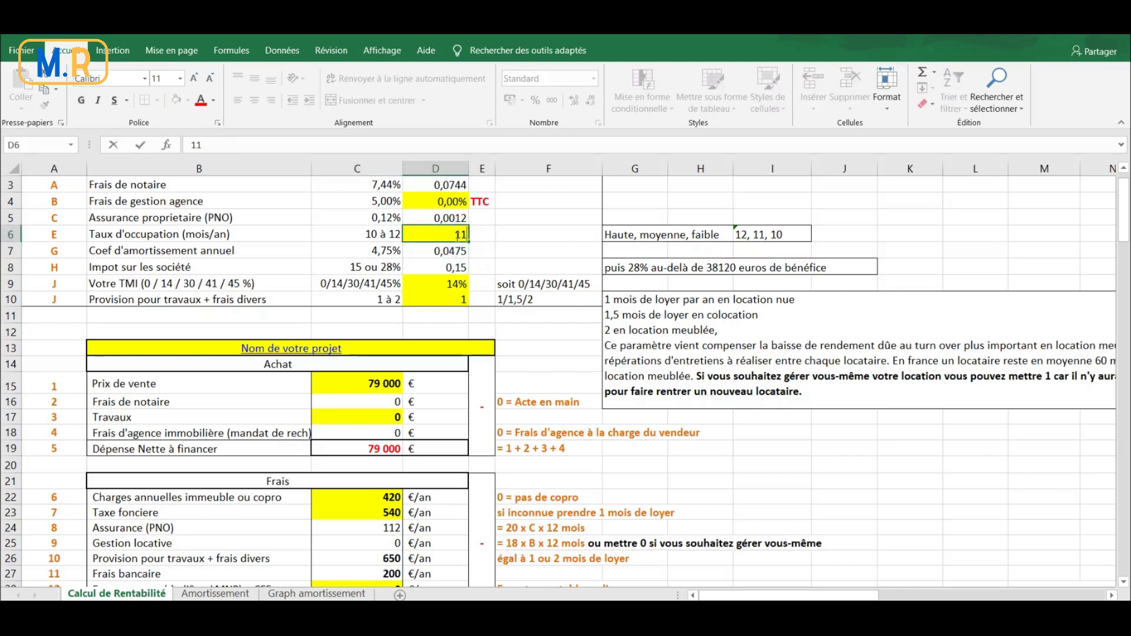
key("Up")
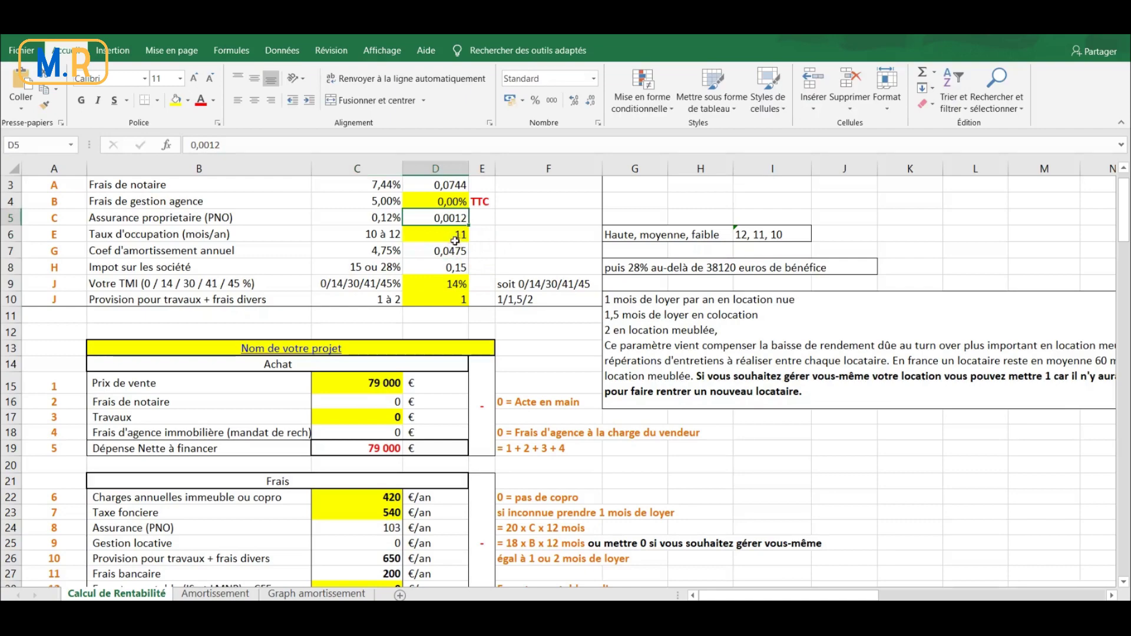
Check the BILAN figures and the Revenus nets annuels / fiscalité chart for each tax regime at 11 months' occupancy.
scroll(422, 250, "down", 4)
scroll(422, 250, "down", 12)
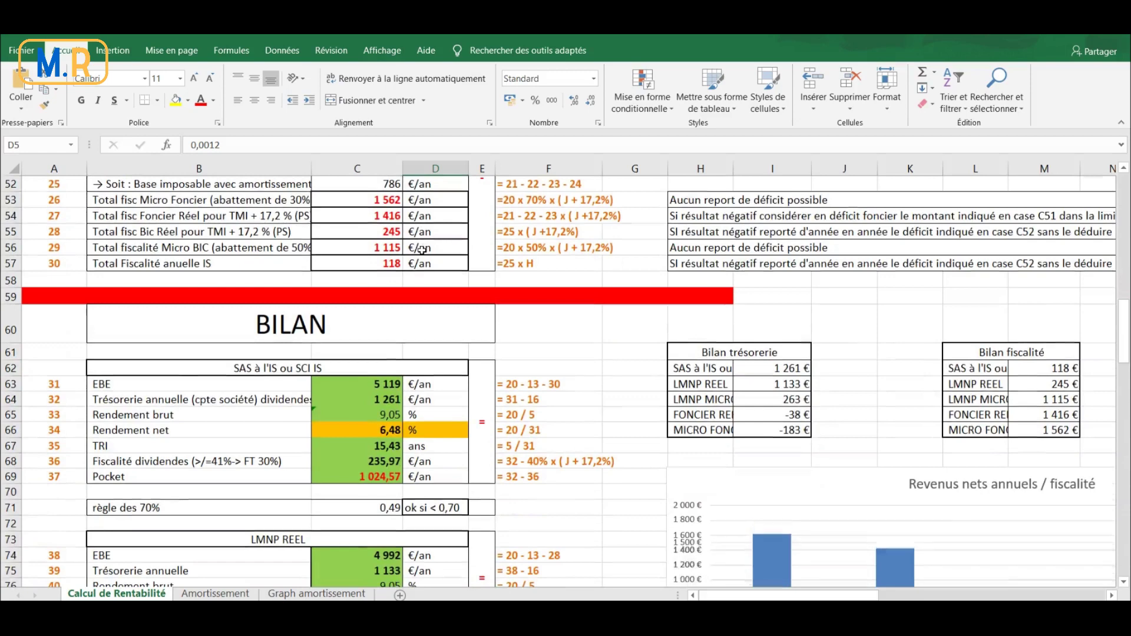
scroll(421, 250, "down", 3)
scroll(601, 361, "right", 3)
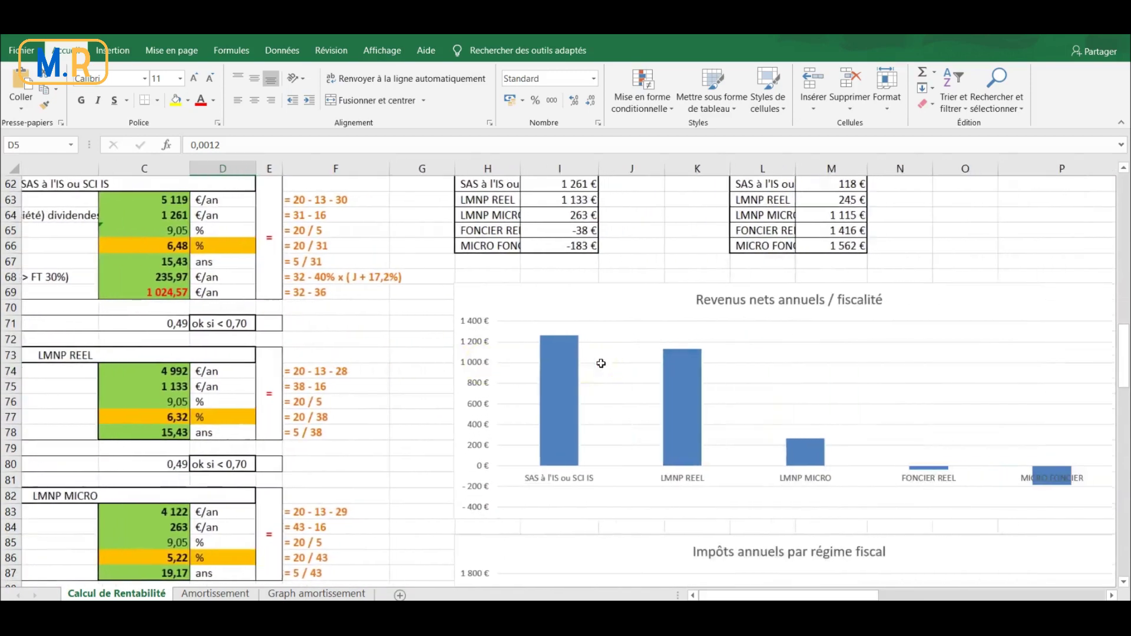
scroll(601, 364, "right", 2)
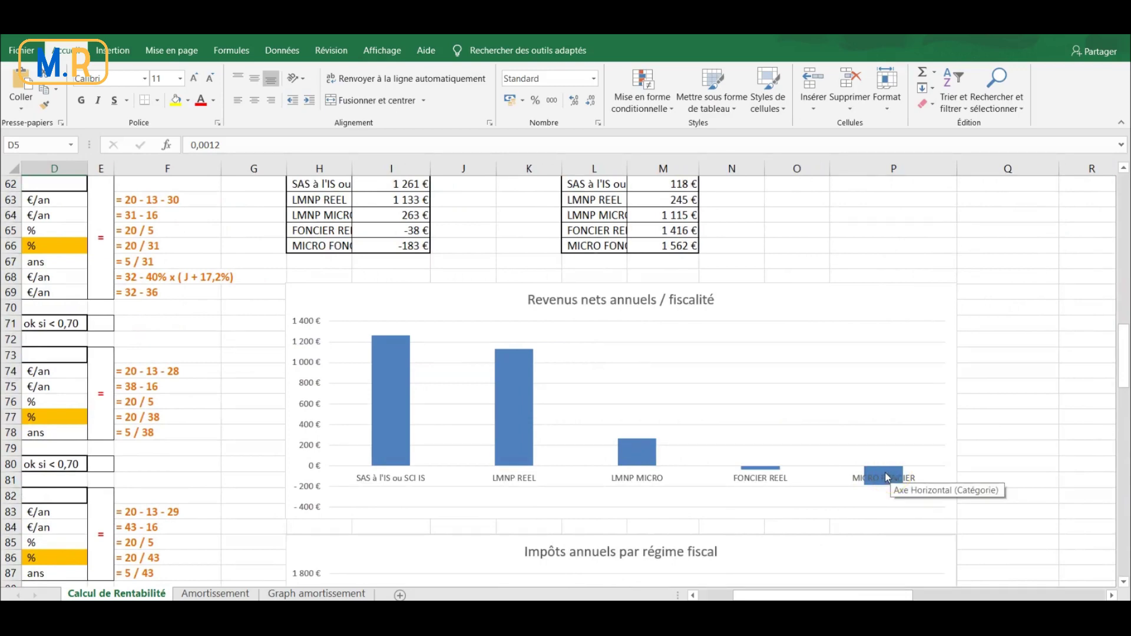
mouse_move(887, 488)
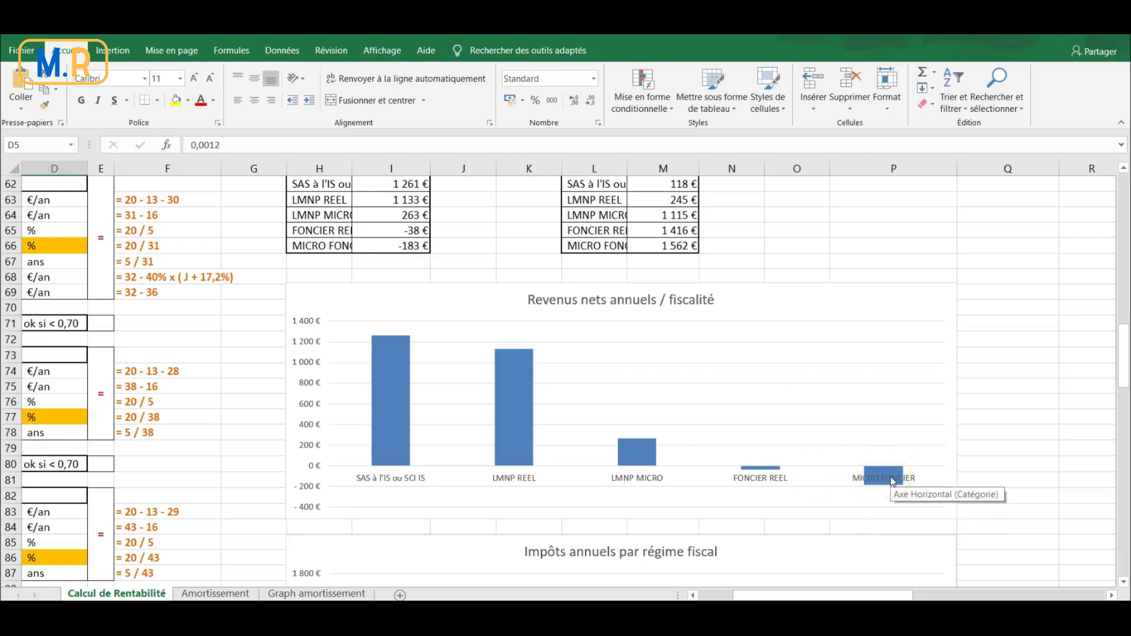
scroll(28, 431, "left", 5)
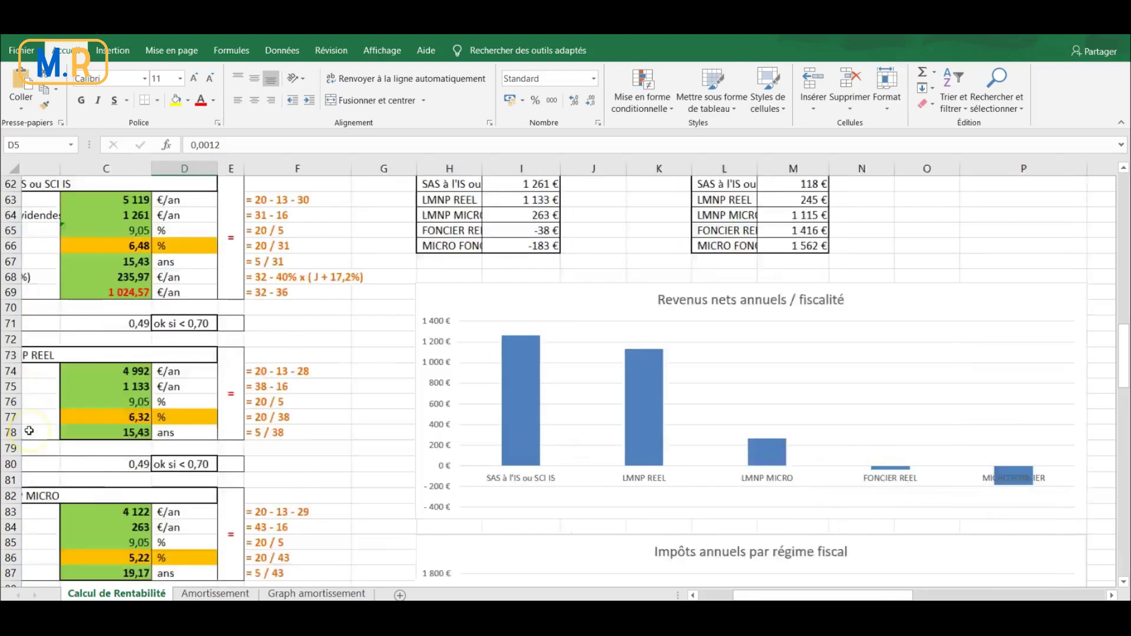
Set the Taux d'occupation (mois/an) in the rate table back to 12.
scroll(29, 430, "up", 7)
scroll(29, 431, "up", 6)
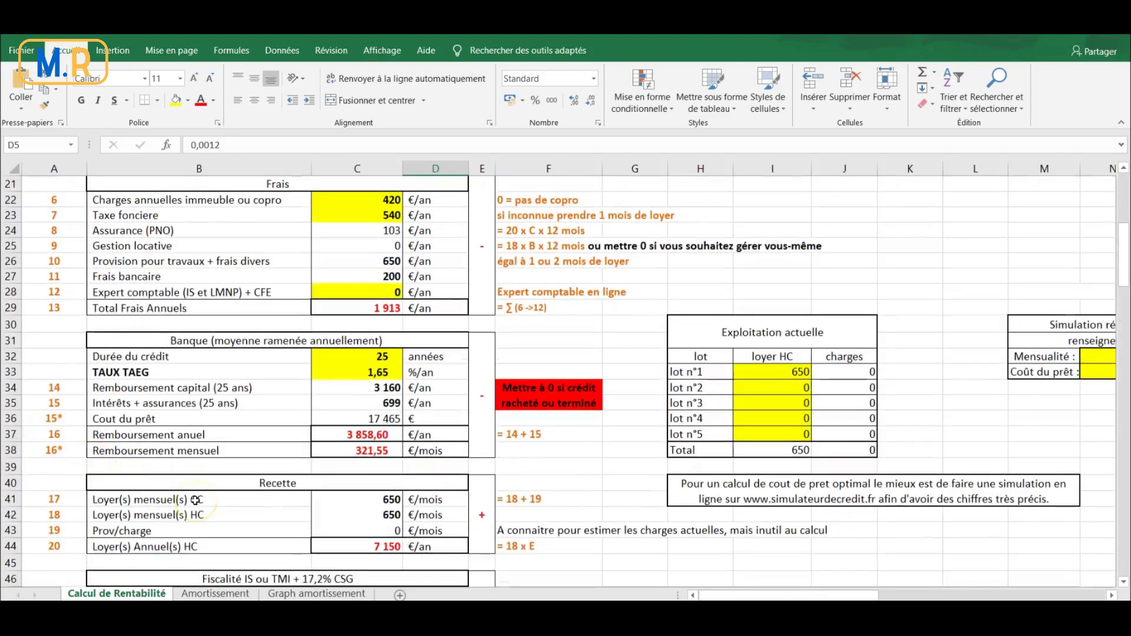
scroll(340, 378, "up", 6)
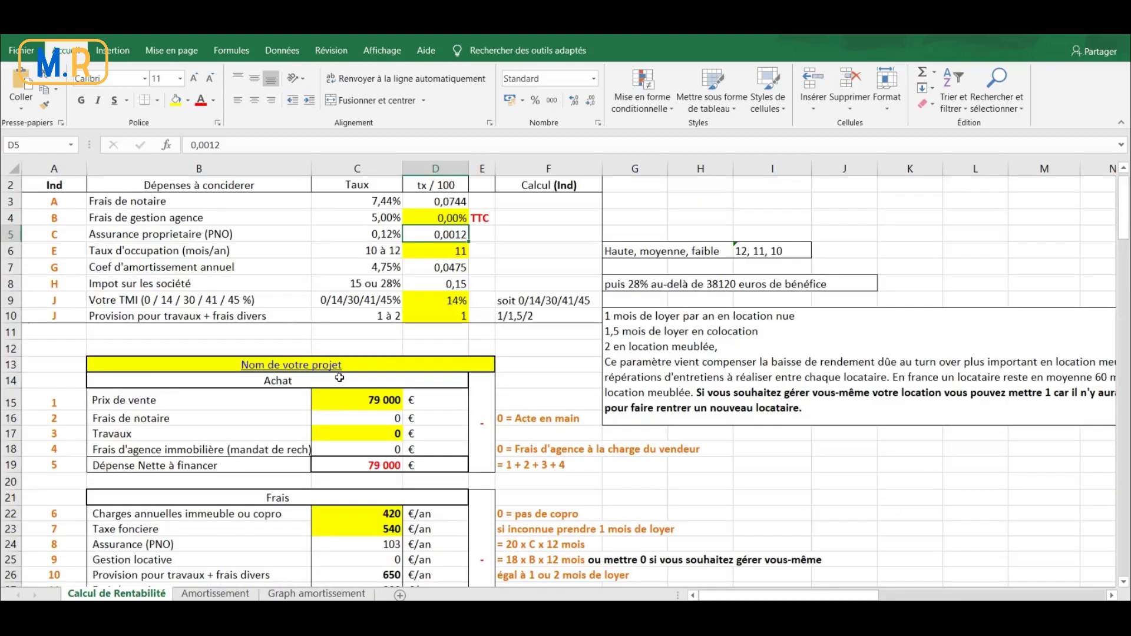
left_click(457, 250)
double_click(454, 251)
key("Return")
Review the fee, loan, rental income and tax tables, then the BILAN results for each regime at 12 months' occupancy.
scroll(452, 251, "down", 14)
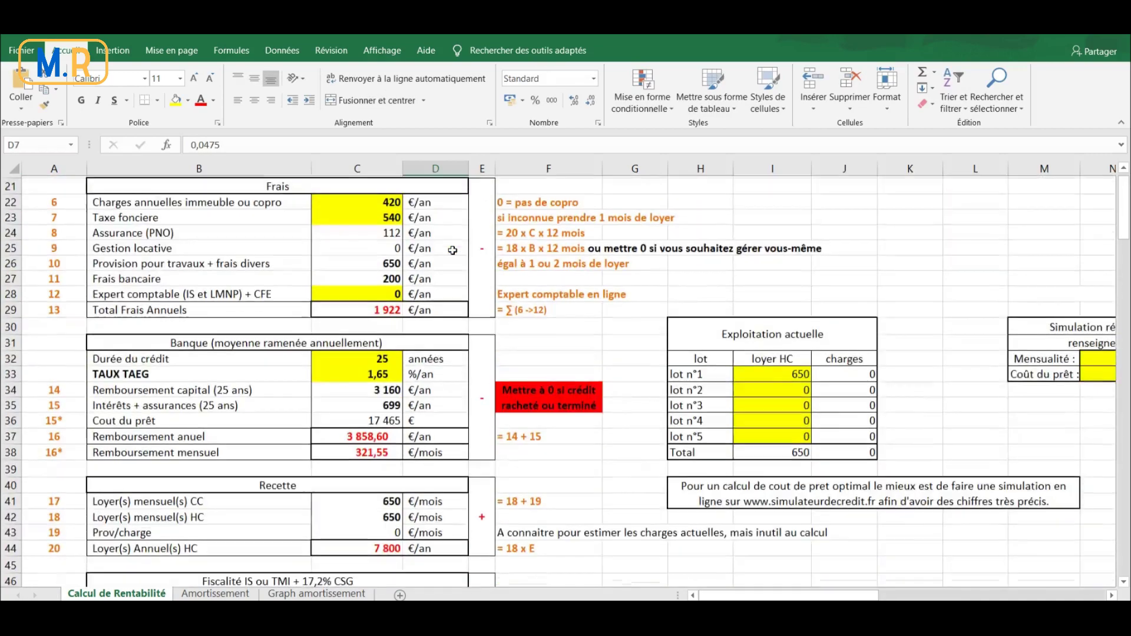
scroll(452, 250, "up", 10)
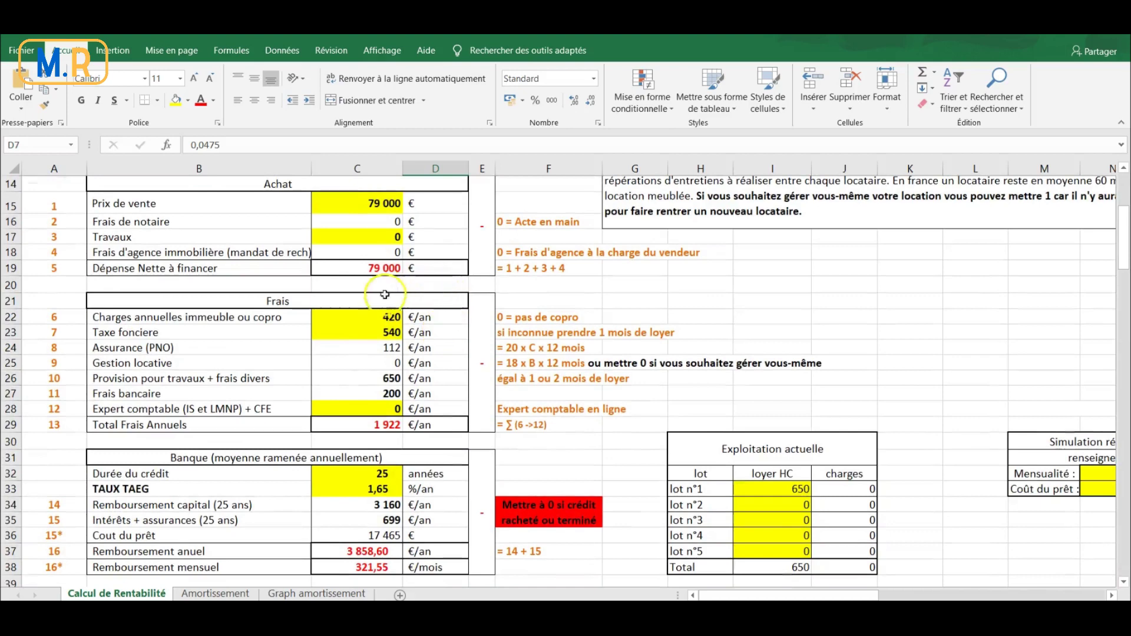
scroll(376, 359, "down", 8)
left_click(376, 359)
scroll(377, 359, "down", 3)
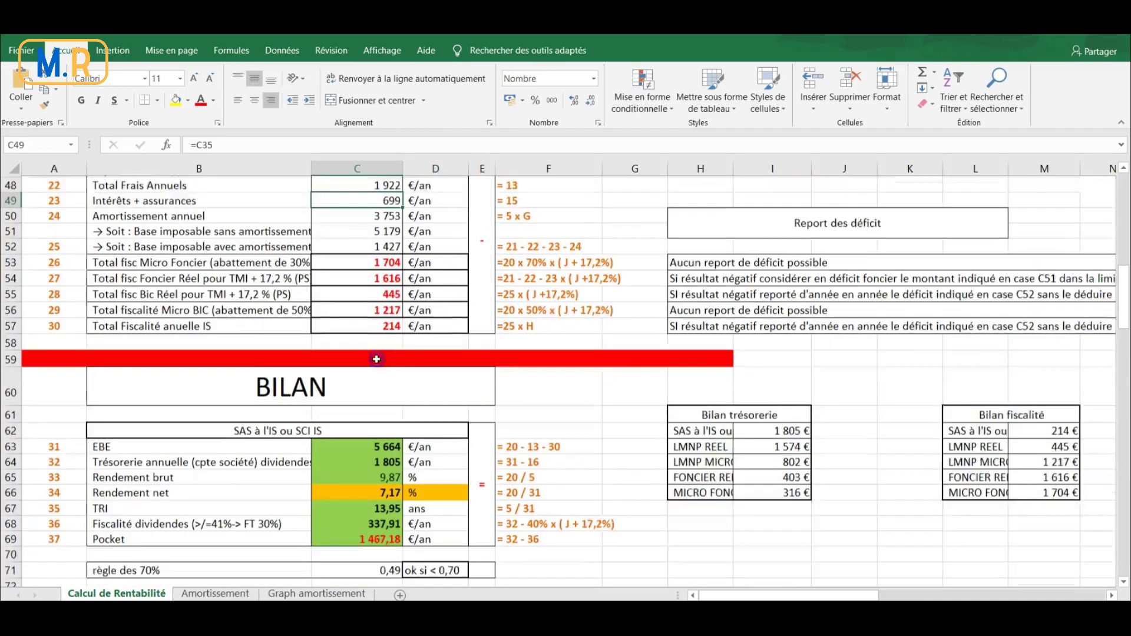
scroll(377, 359, "down", 6)
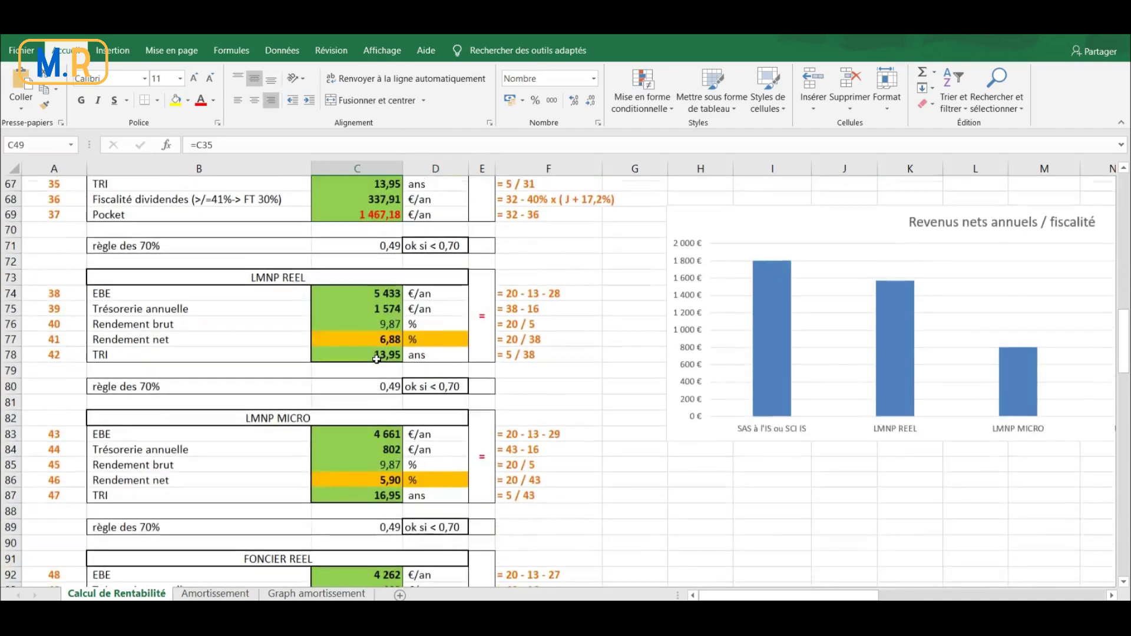
Compare the tax regimes in the Revenus nets annuels / fiscalité and Impôts annuels par régime fiscal charts.
scroll(376, 359, "right", 2)
scroll(376, 360, "right", 4)
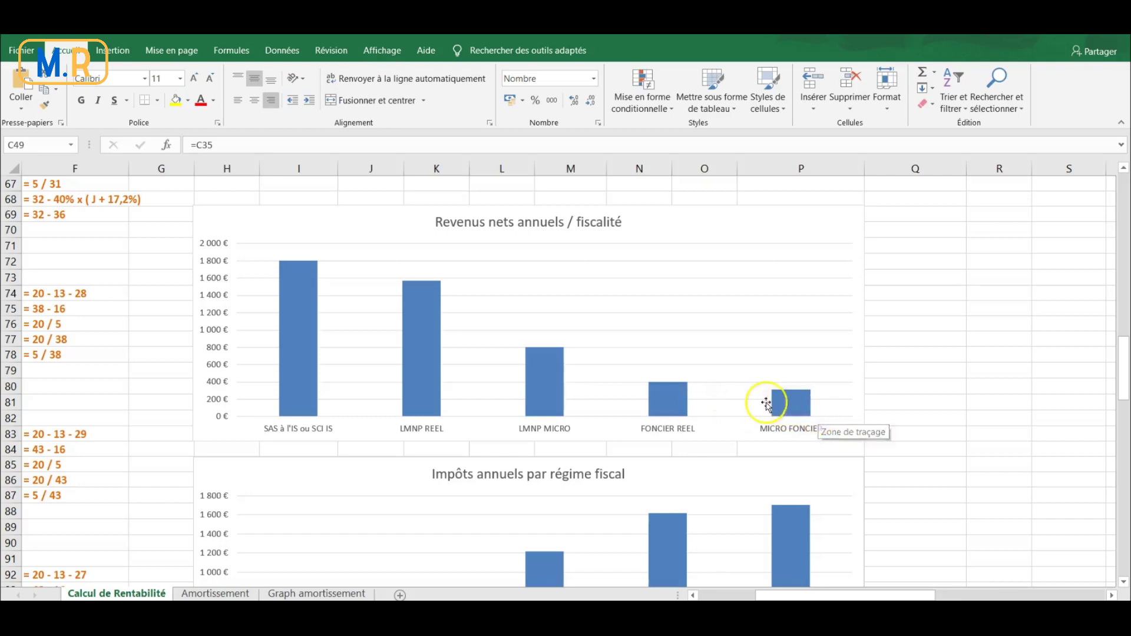
mouse_move(547, 398)
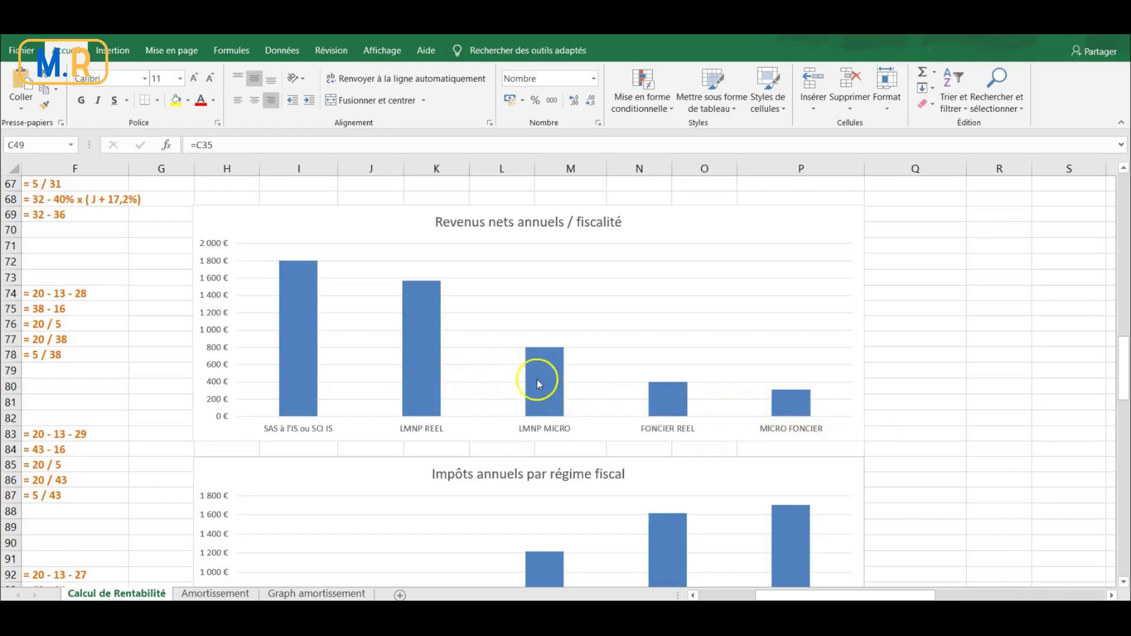
mouse_move(293, 368)
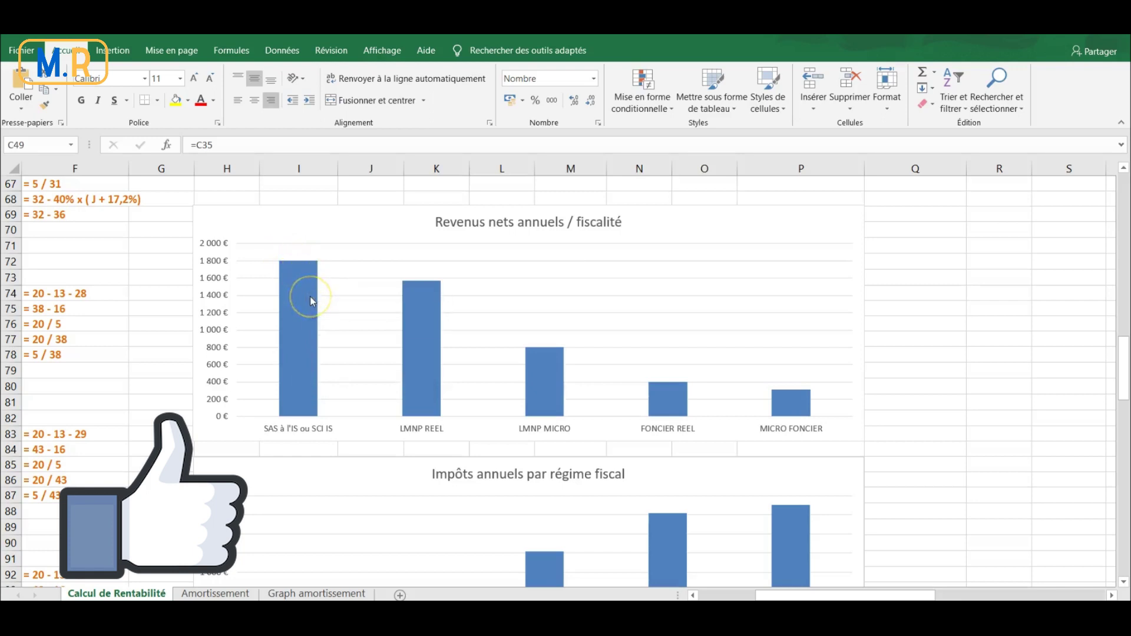
mouse_move(313, 301)
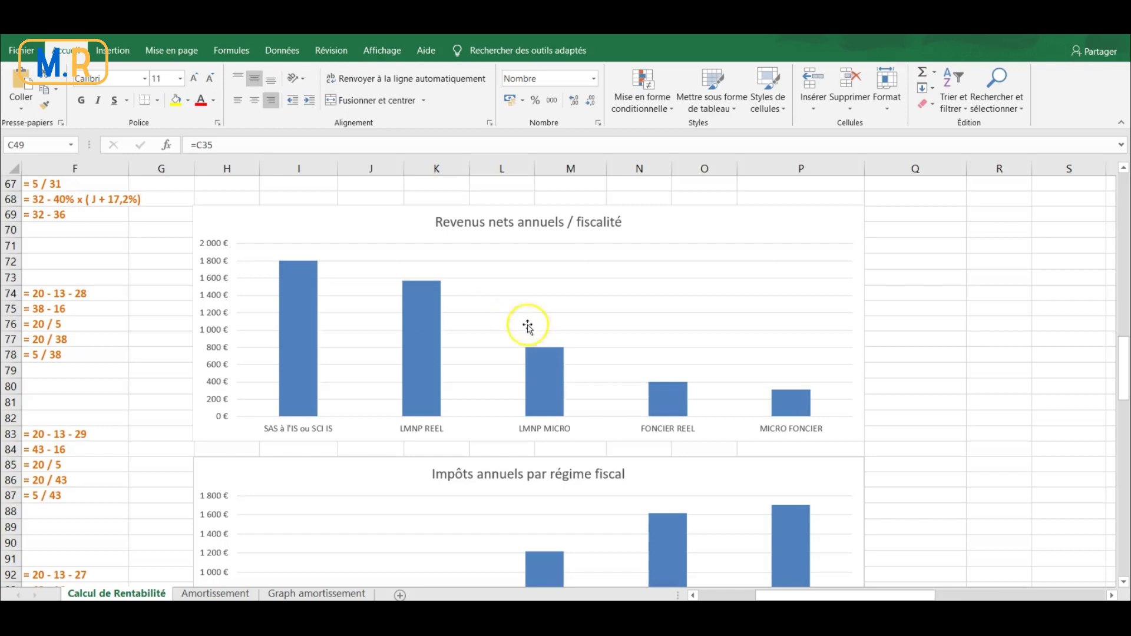
mouse_move(807, 411)
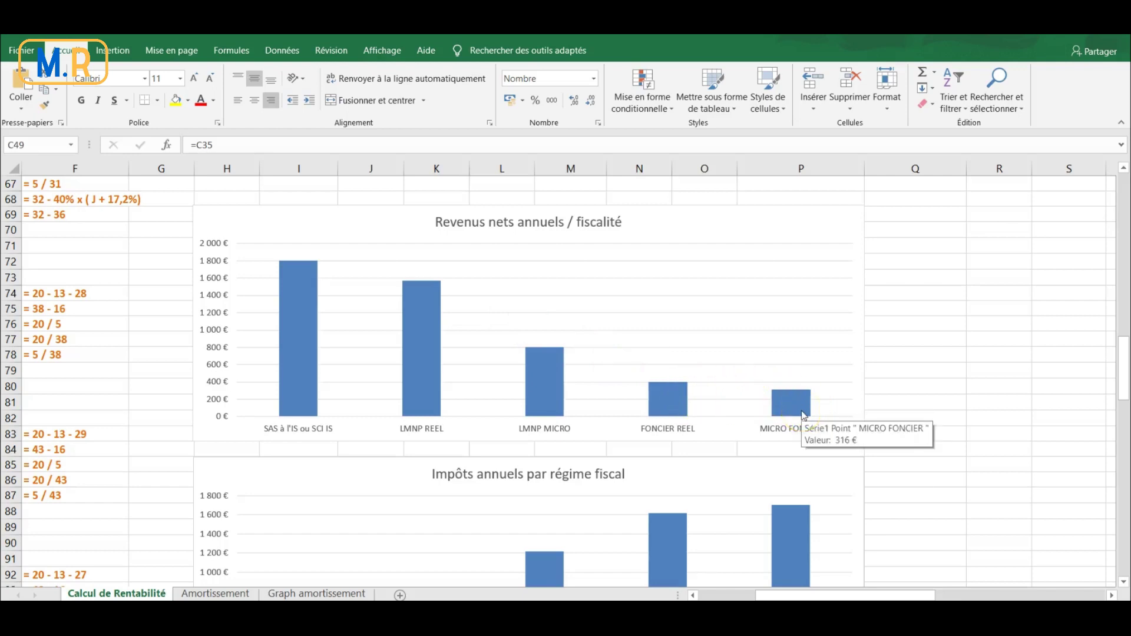
scroll(804, 415, "down", 4)
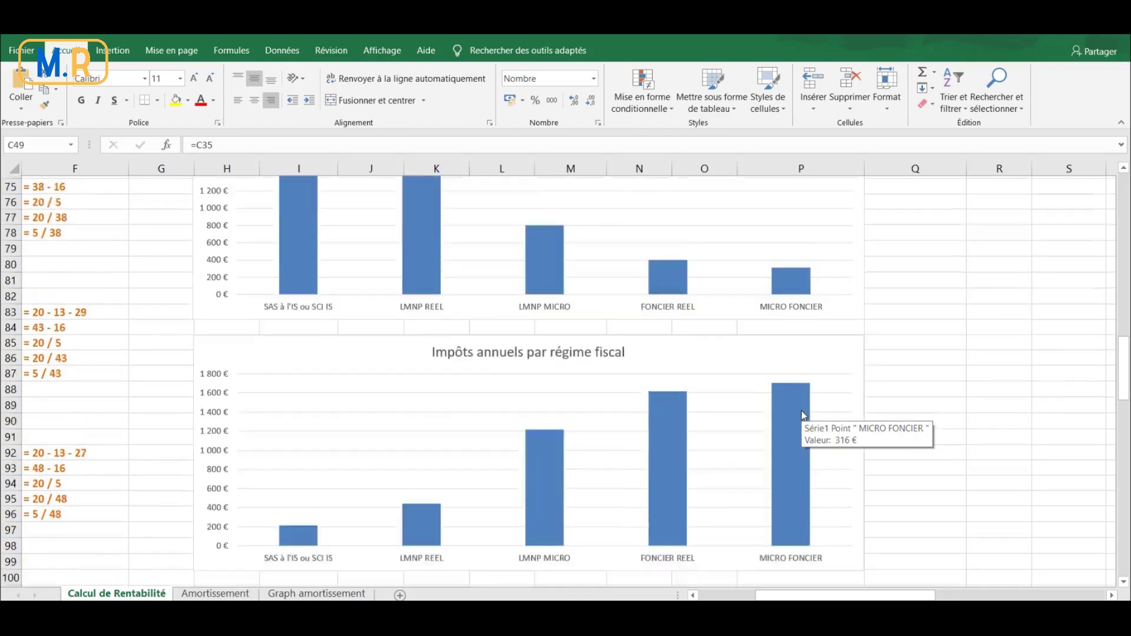
scroll(805, 415, "up", 5)
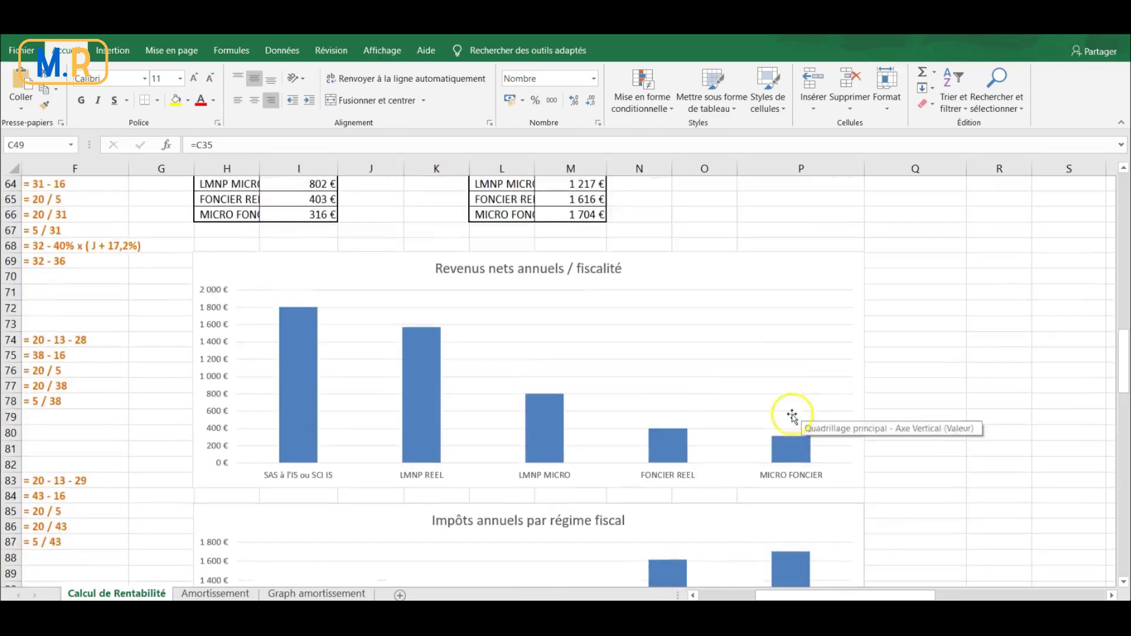